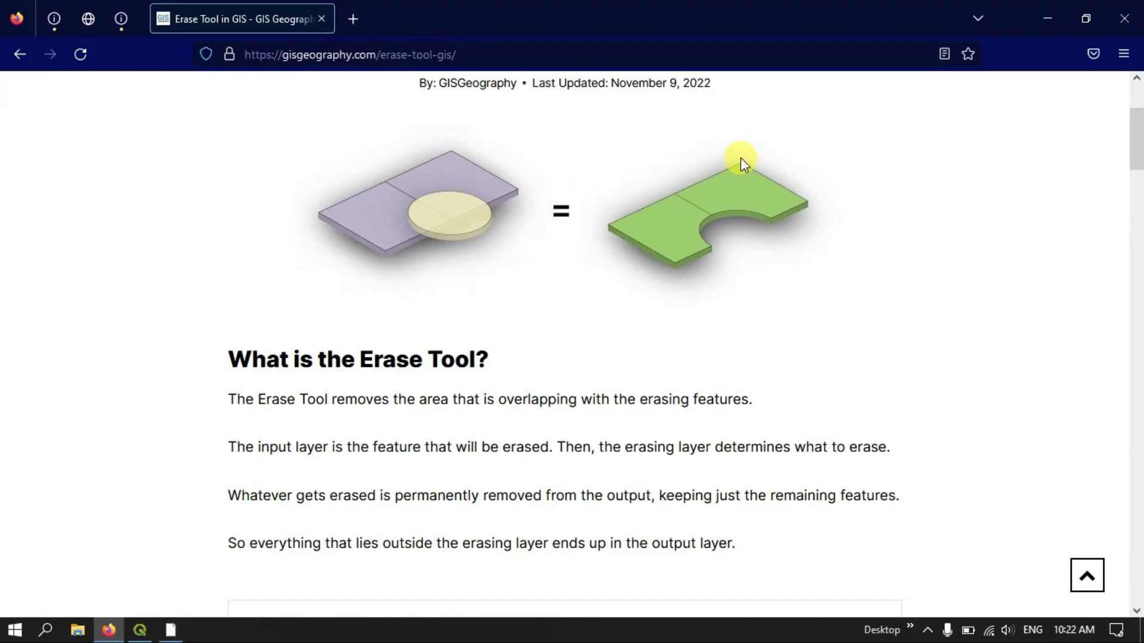
Step: Switch from Firefox to the QGIS window showing the Merged rectangles and Polygon_C circle
left_click(141, 630)
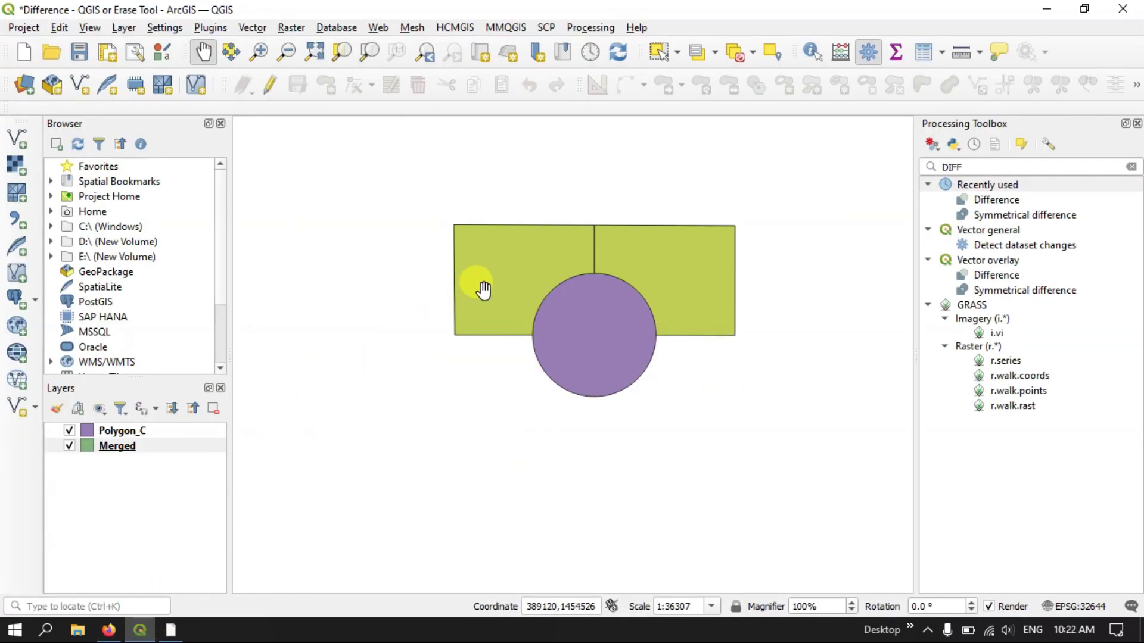
left_click(117, 433)
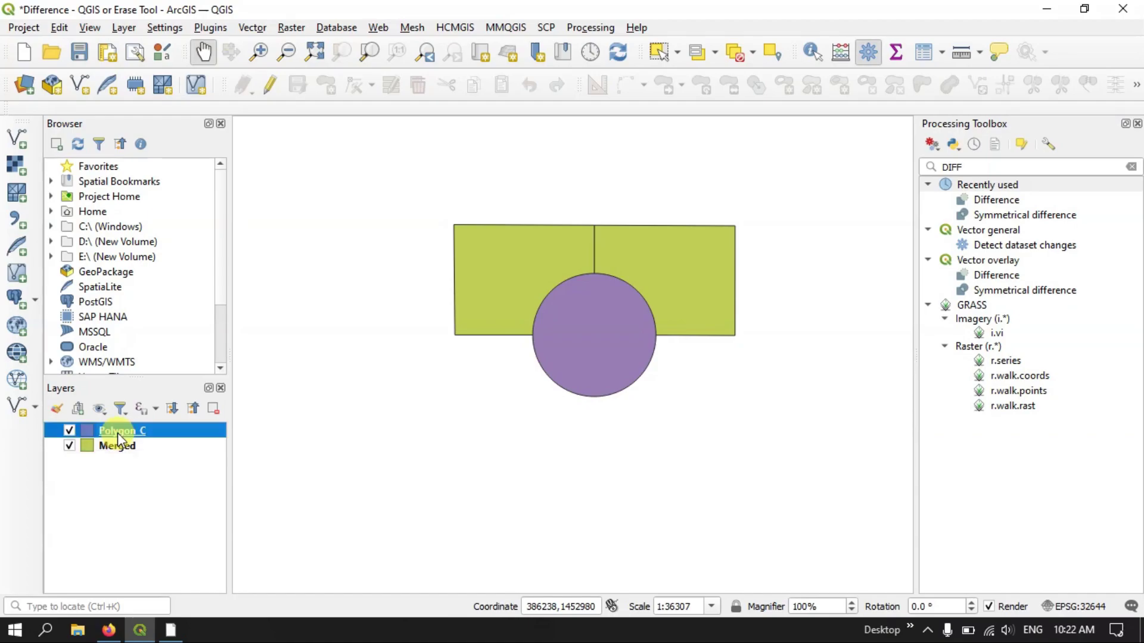
left_click(121, 446)
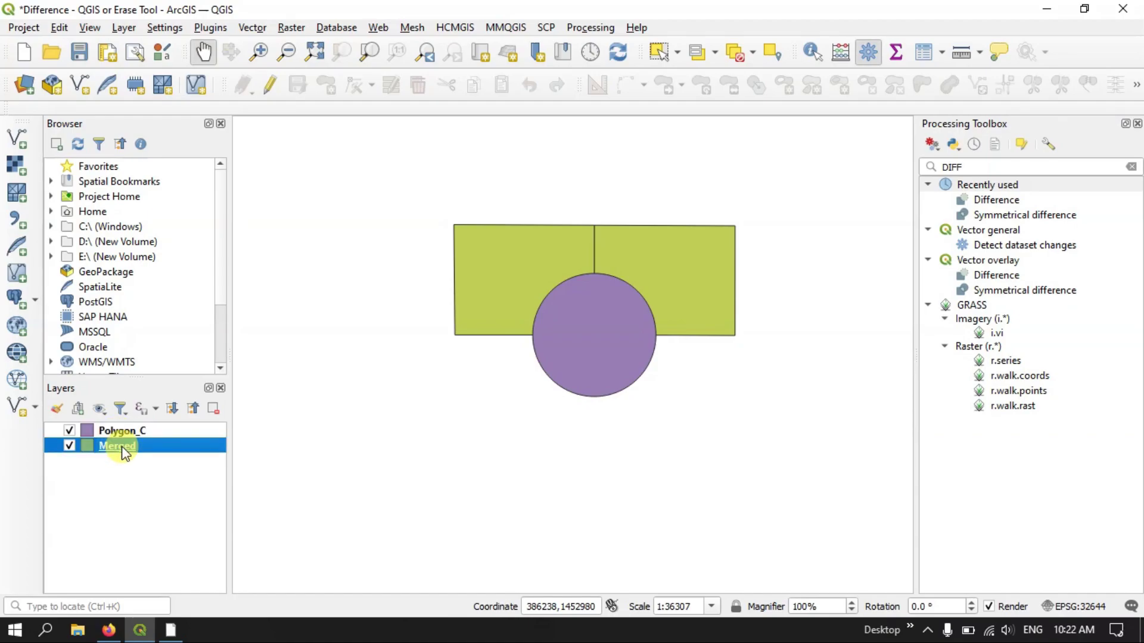
left_click(69, 430)
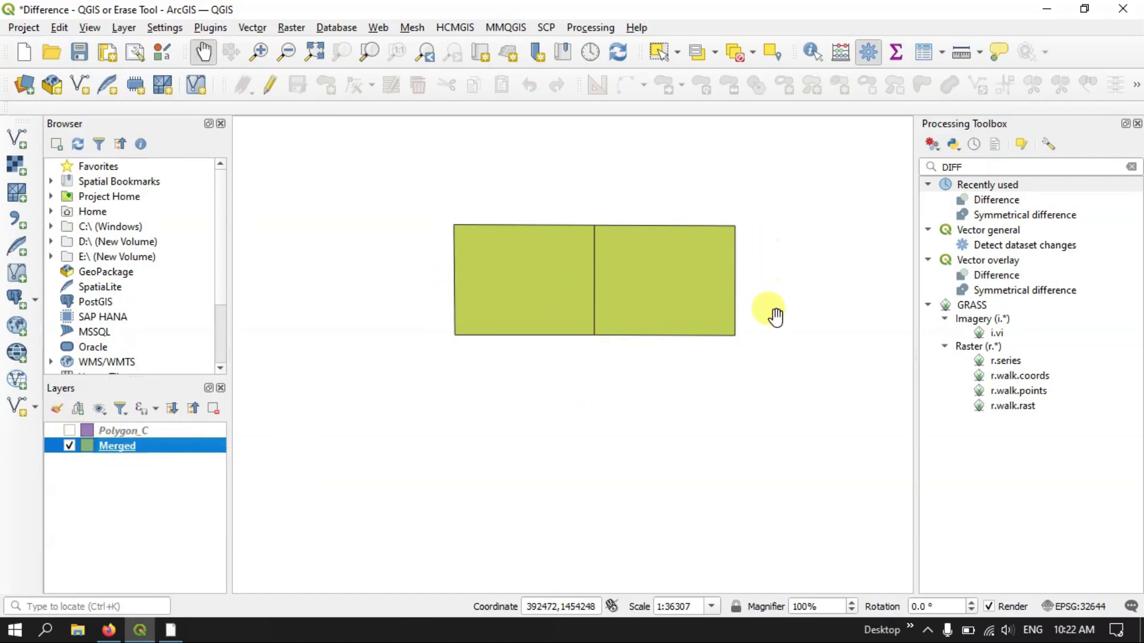
left_click(69, 432)
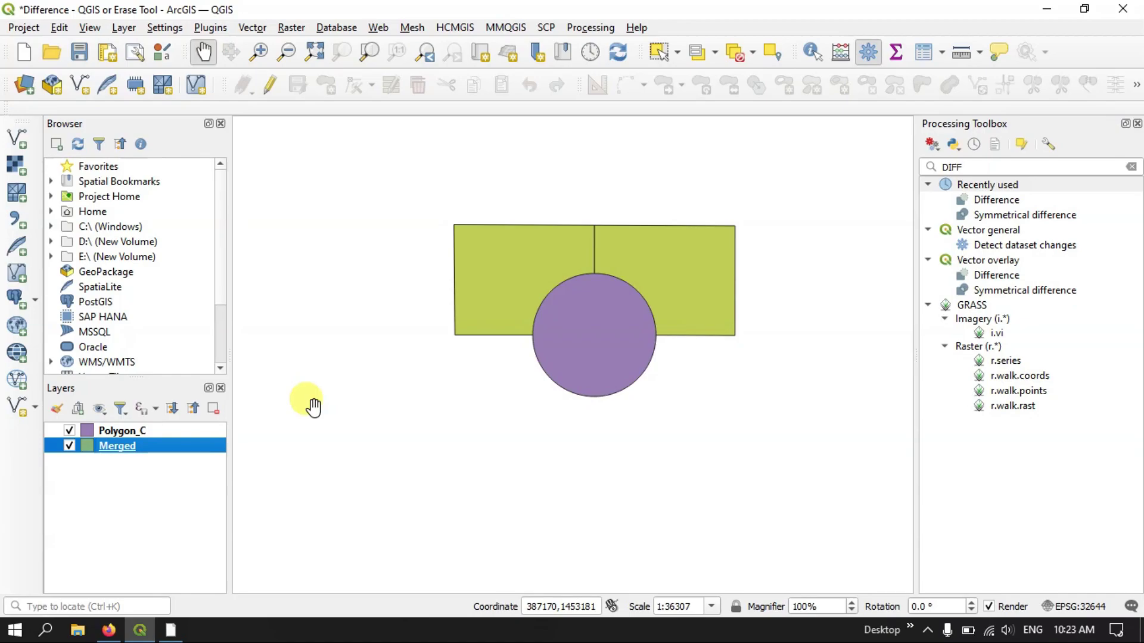
left_click(591, 27)
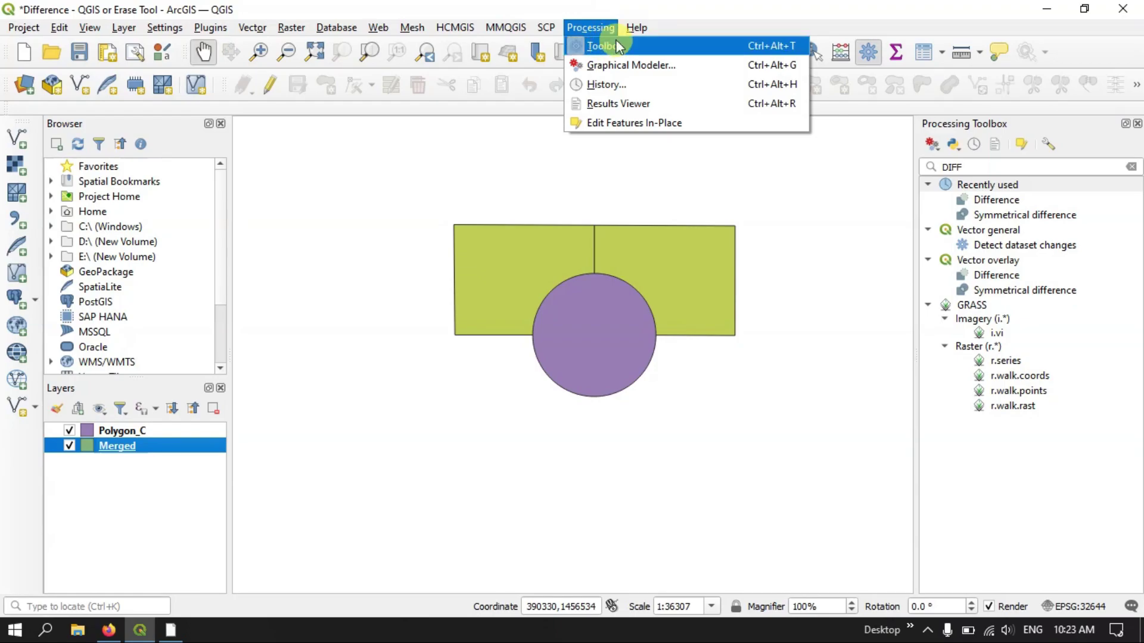
Step: Replace the old DIFF text in the Processing Toolbox search with 'diffference'
left_click(977, 166)
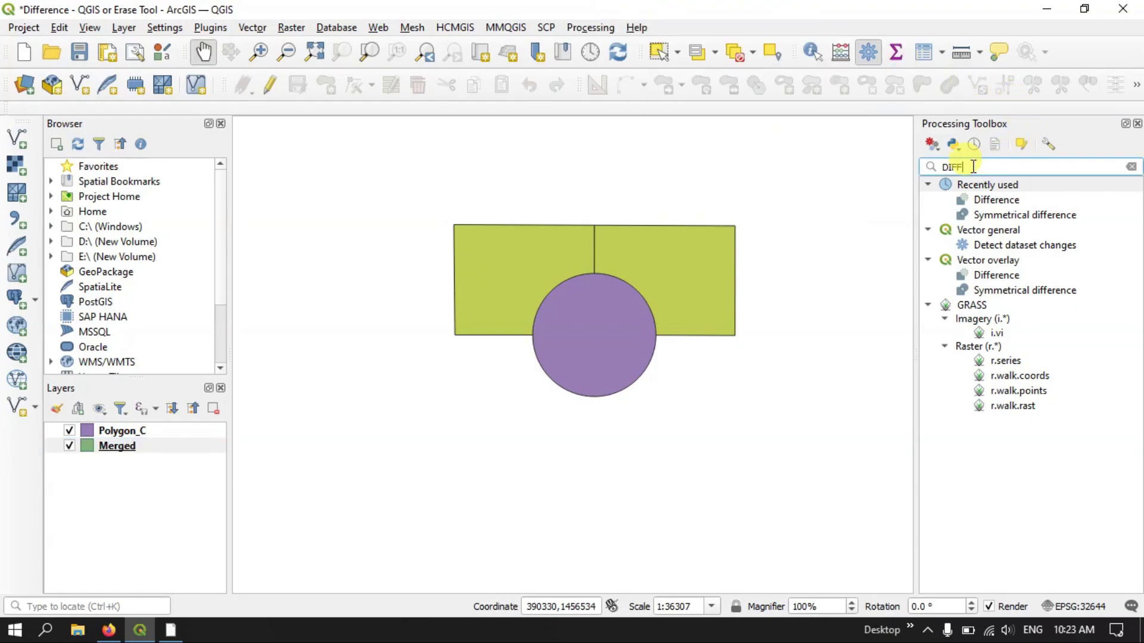
left_click_drag(978, 167, 942, 166)
key("BackSpace")
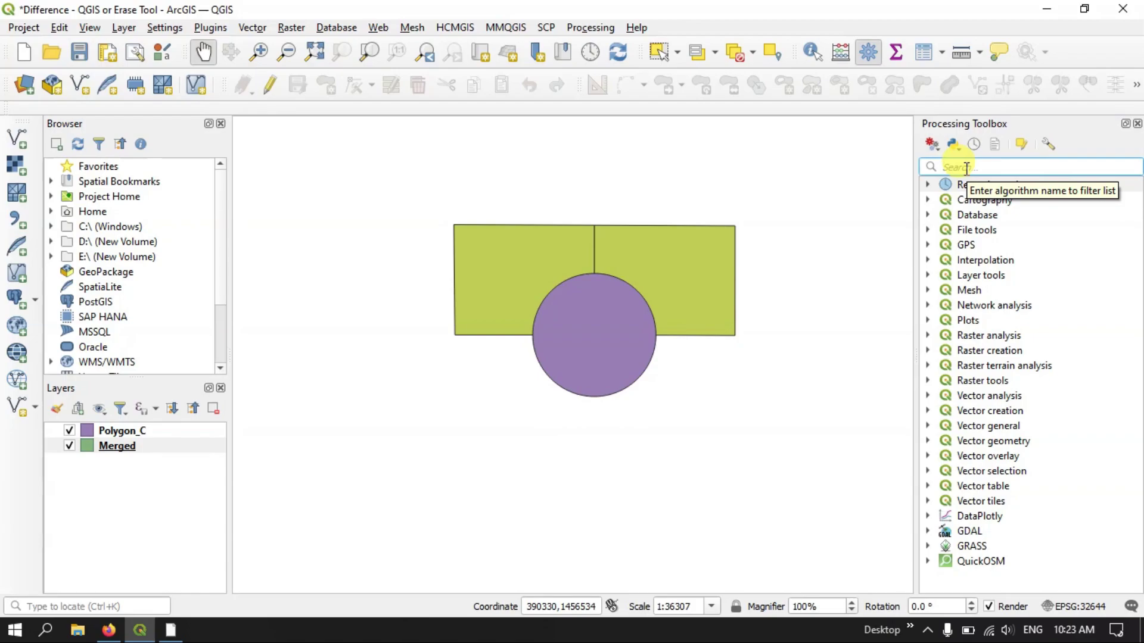
type("d")
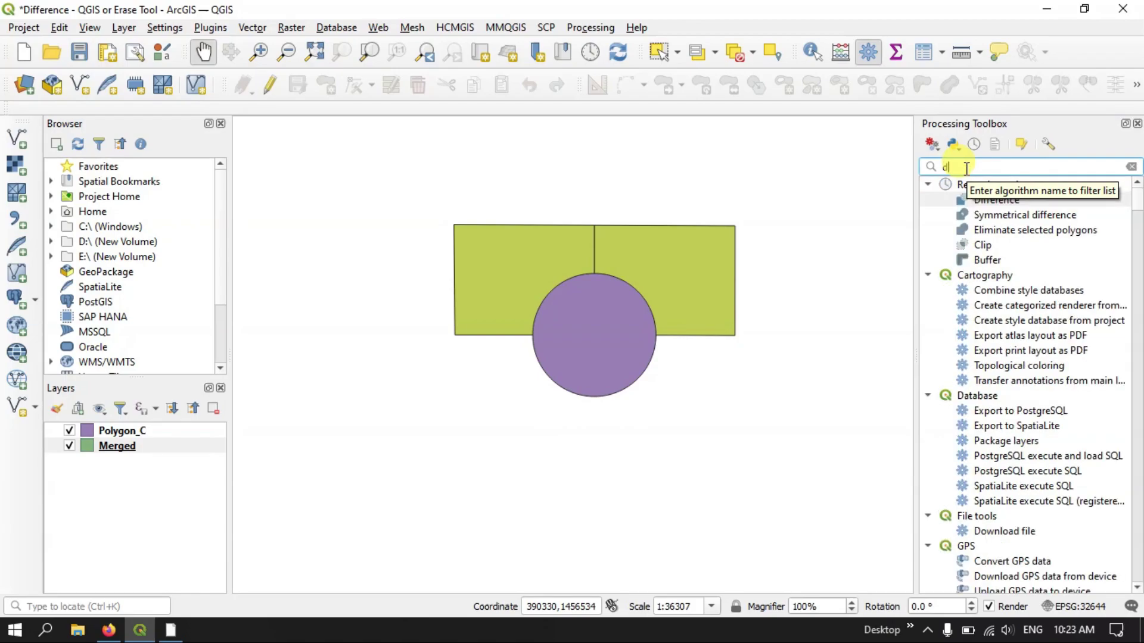
type("iffff")
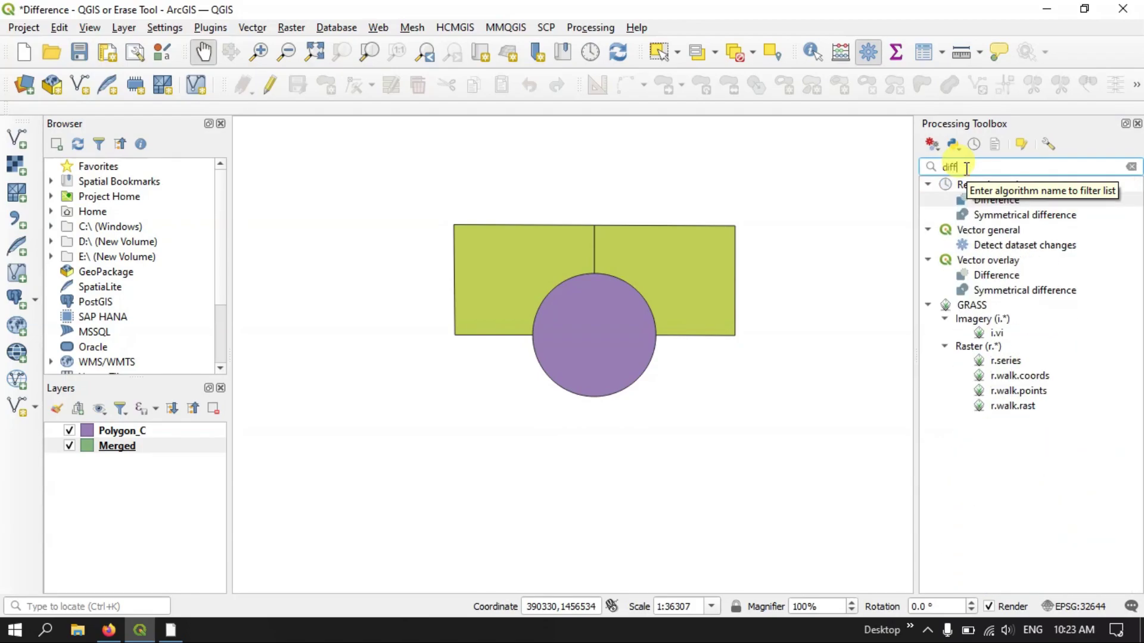
type("erence")
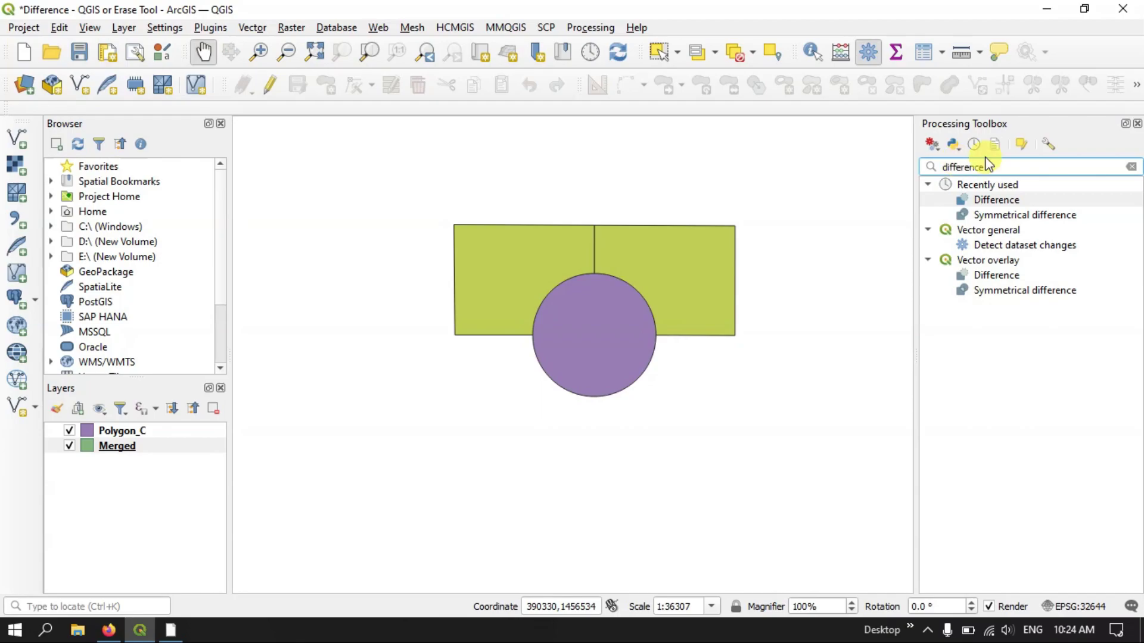
Step: Open the Difference algorithm and keep Merged as the input layer
left_click(992, 202)
double_click(992, 202)
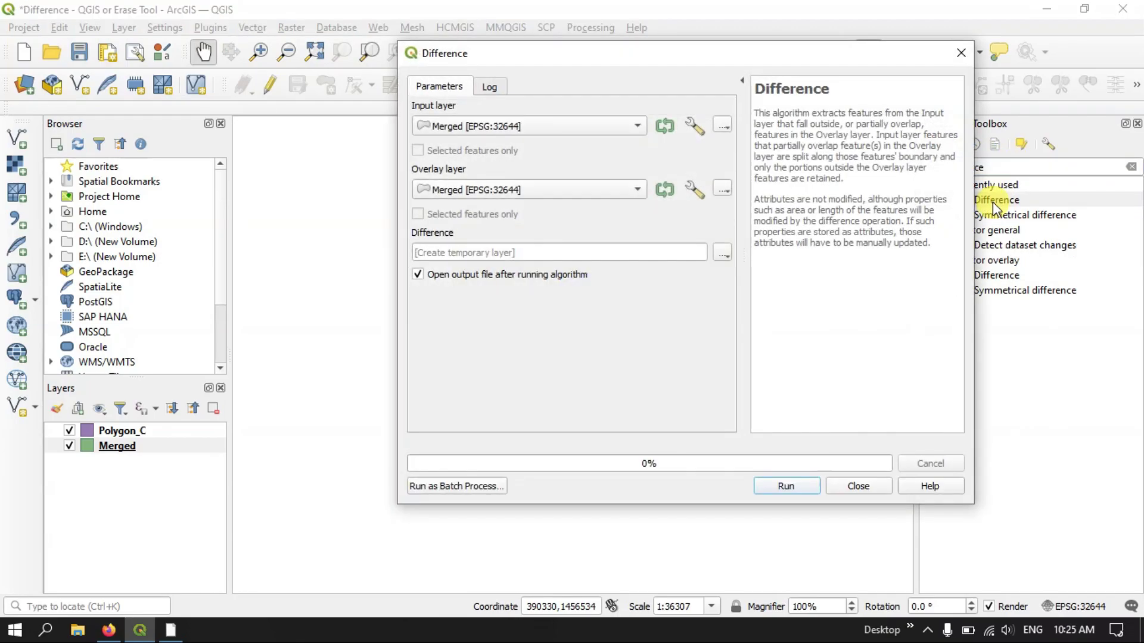
left_click_drag(706, 60, 943, 97)
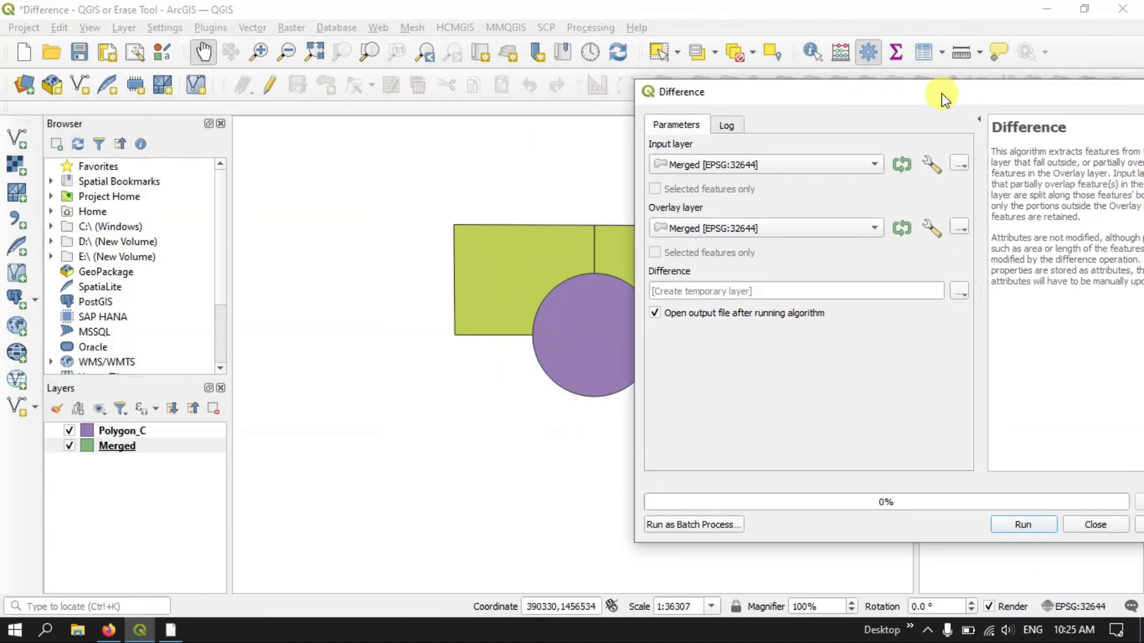
left_click(731, 167)
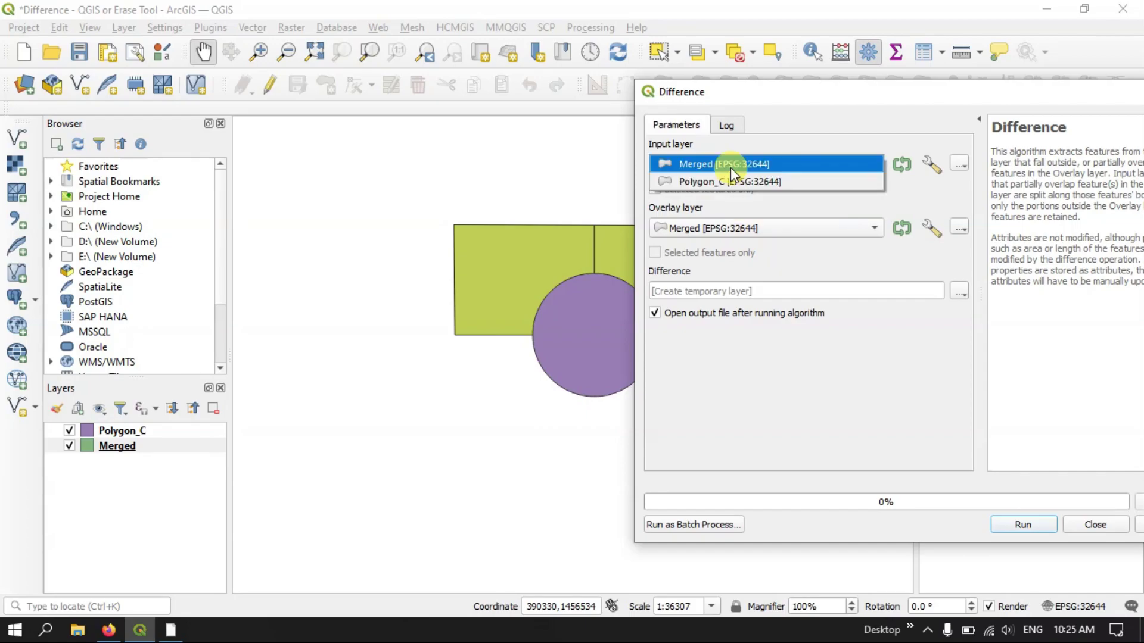
left_click(730, 167)
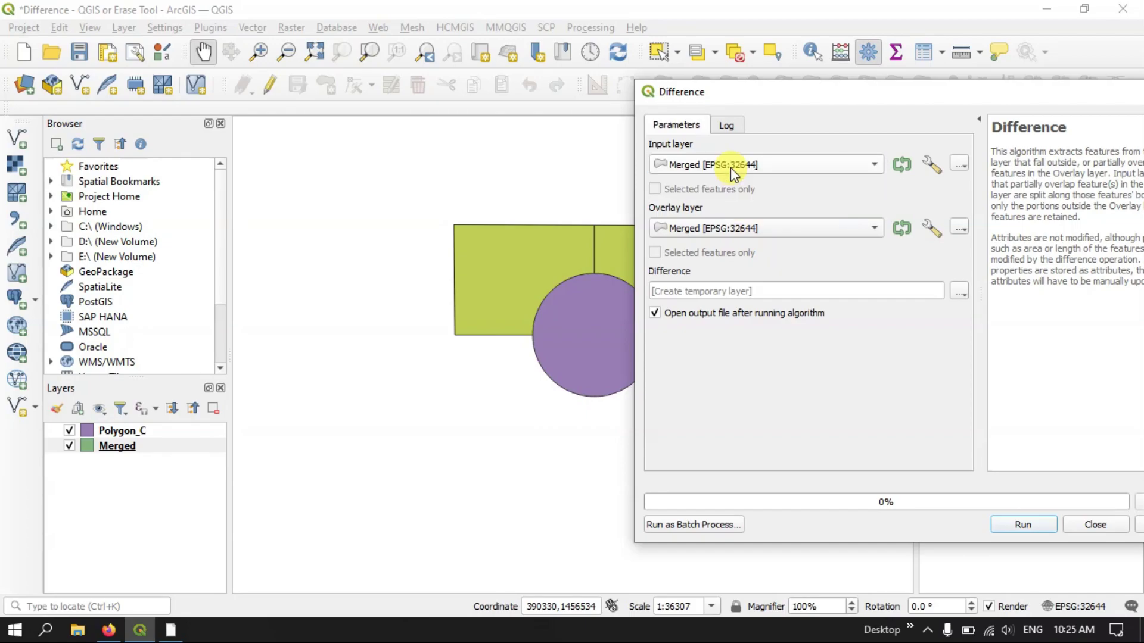
left_click_drag(776, 91, 853, 72)
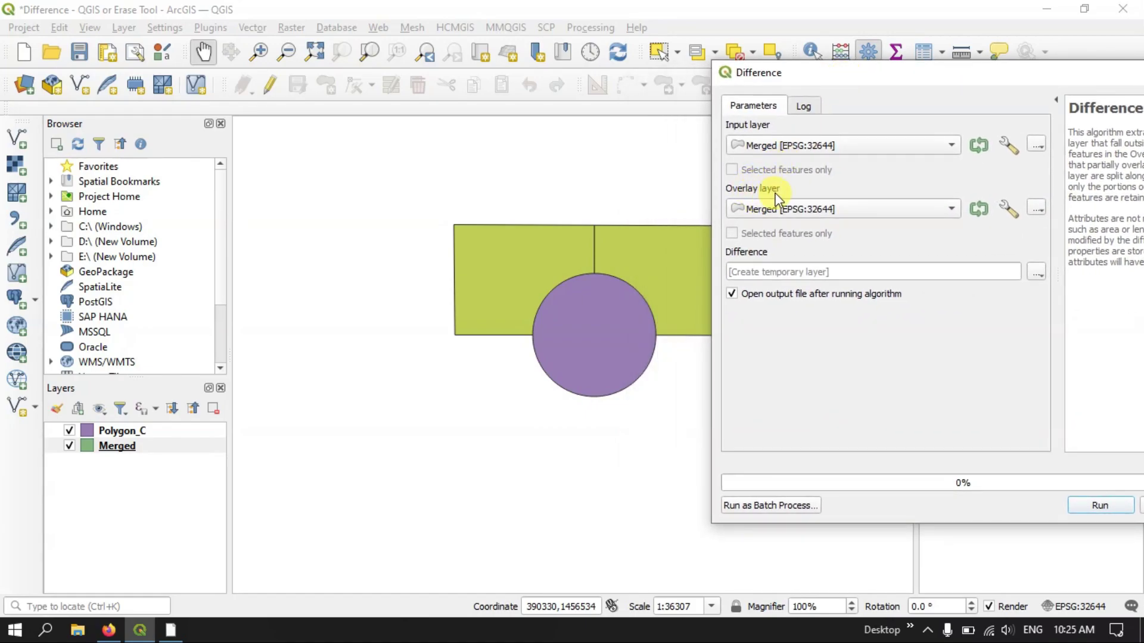
Step: Set Polygon_C as the overlay layer and leave the output as a temporary layer
left_click(762, 214)
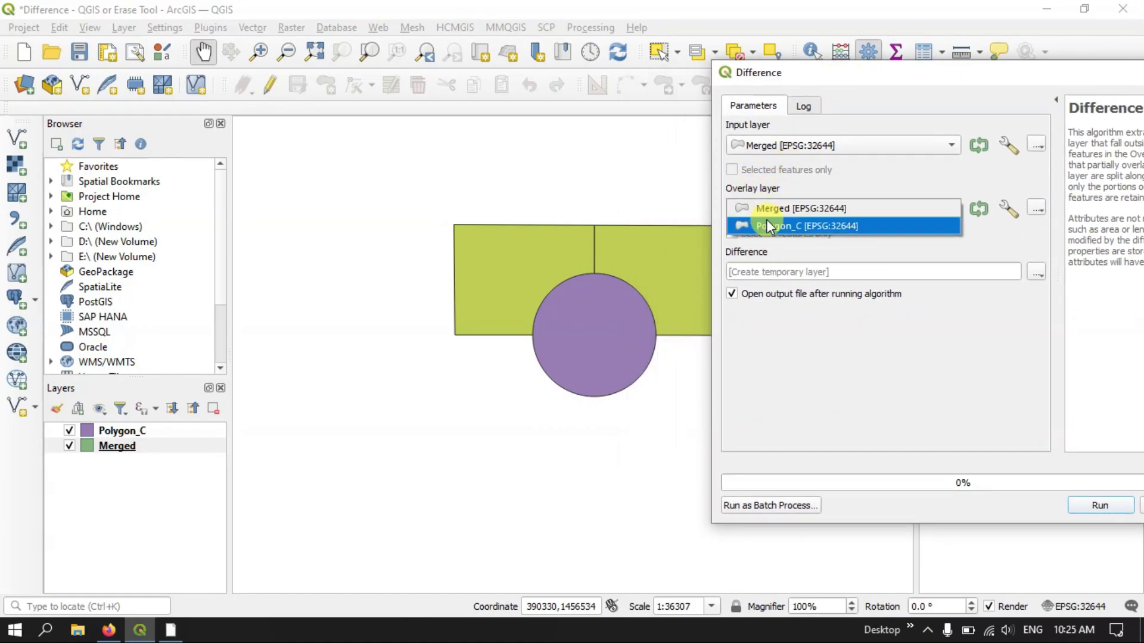
left_click(770, 224)
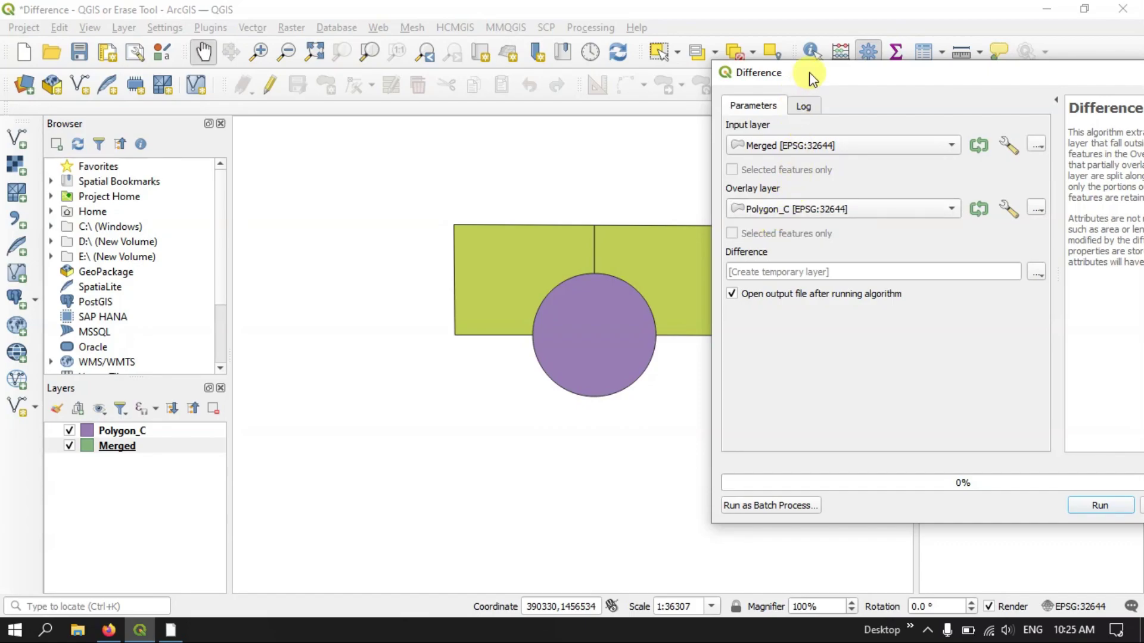
left_click_drag(809, 73, 854, 82)
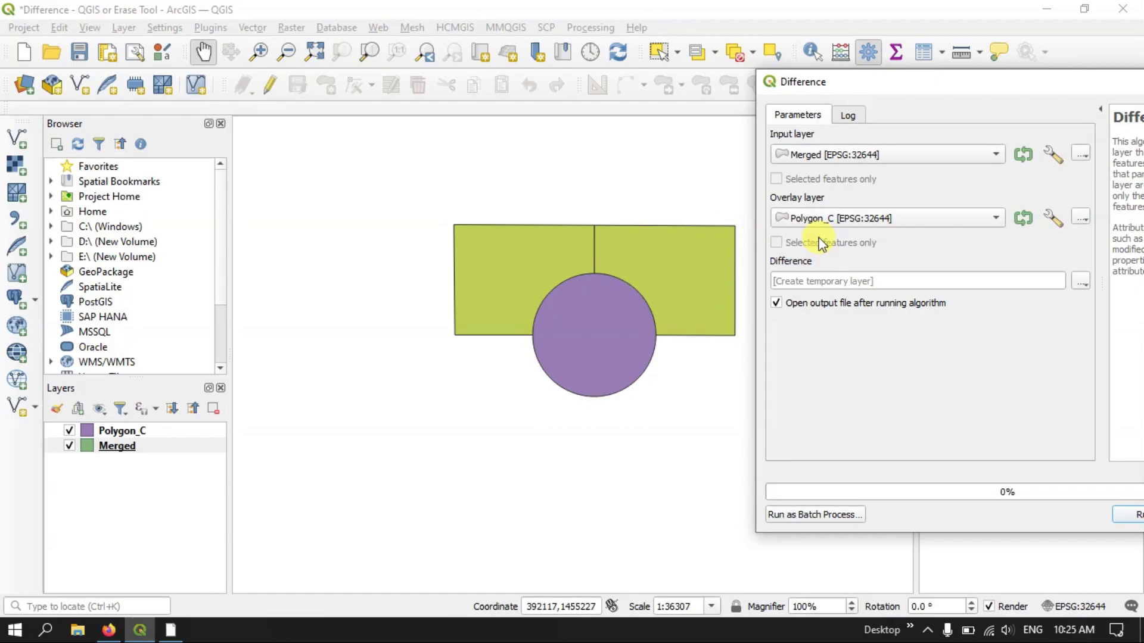
left_click_drag(910, 87, 767, 75)
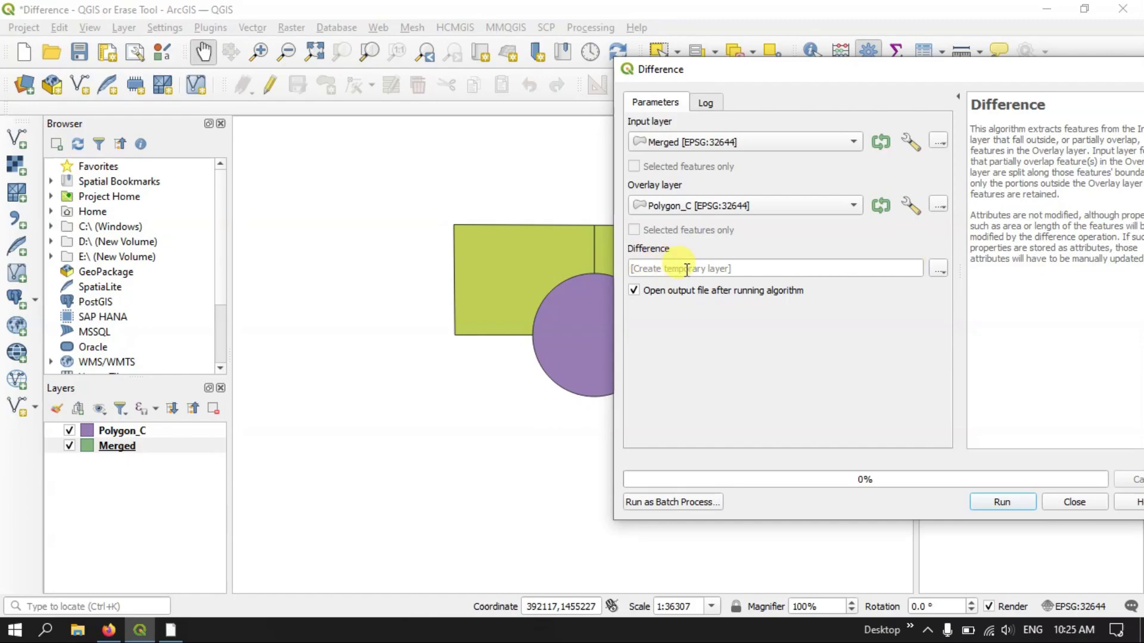
left_click(939, 273)
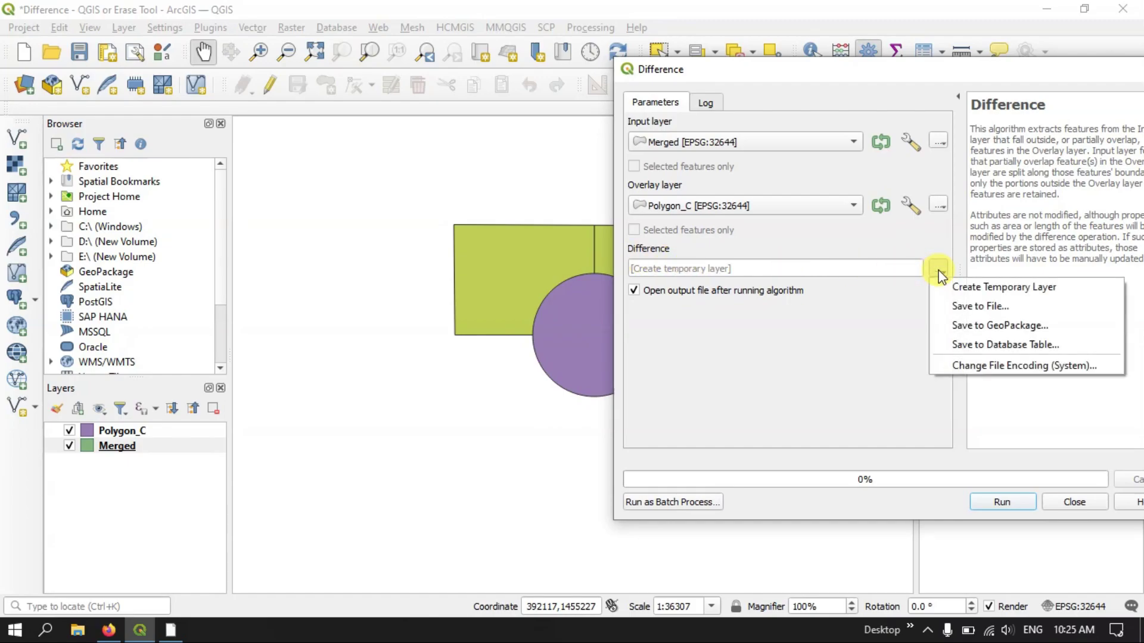
left_click(849, 300)
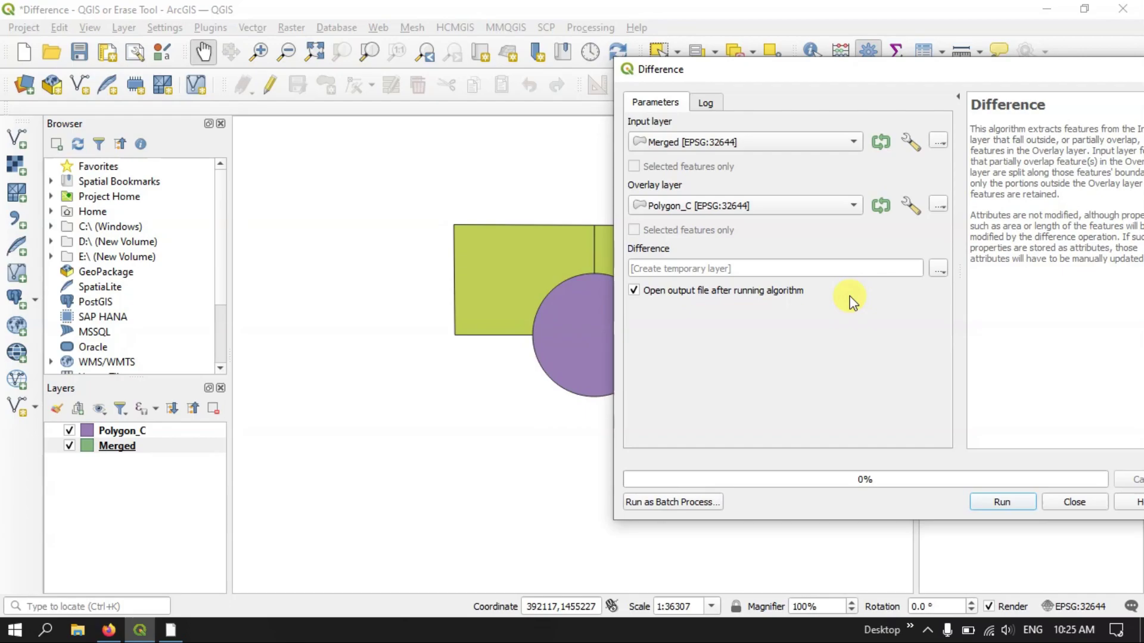
left_click_drag(906, 69, 788, 62)
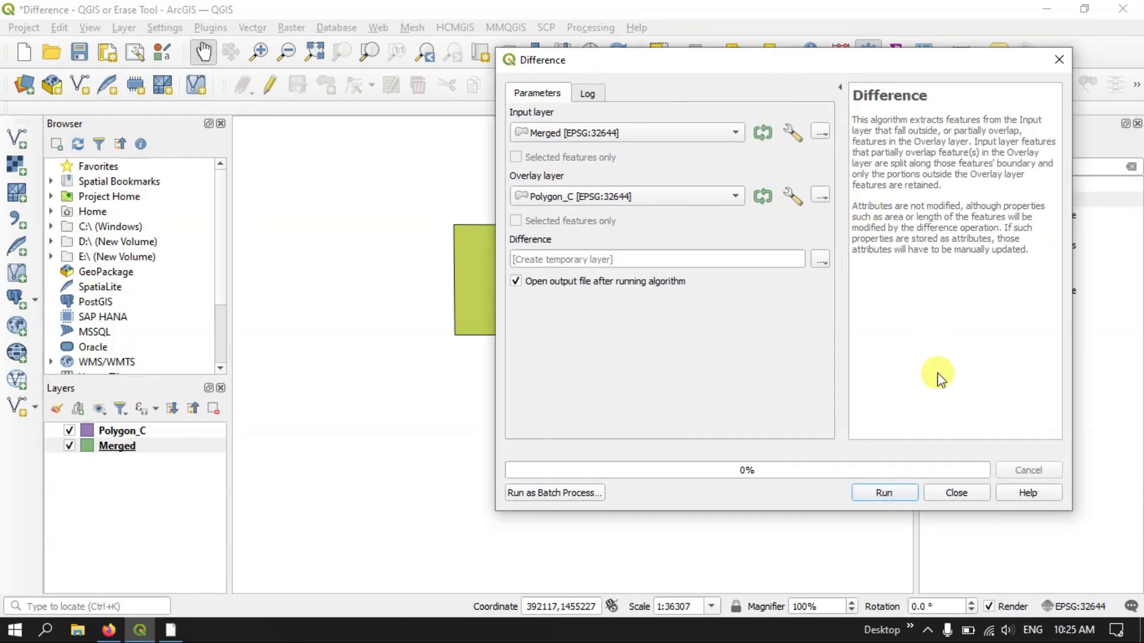
Step: Run Difference of Merged minus Polygon_C and show only the resulting Difference layer
left_click(884, 493)
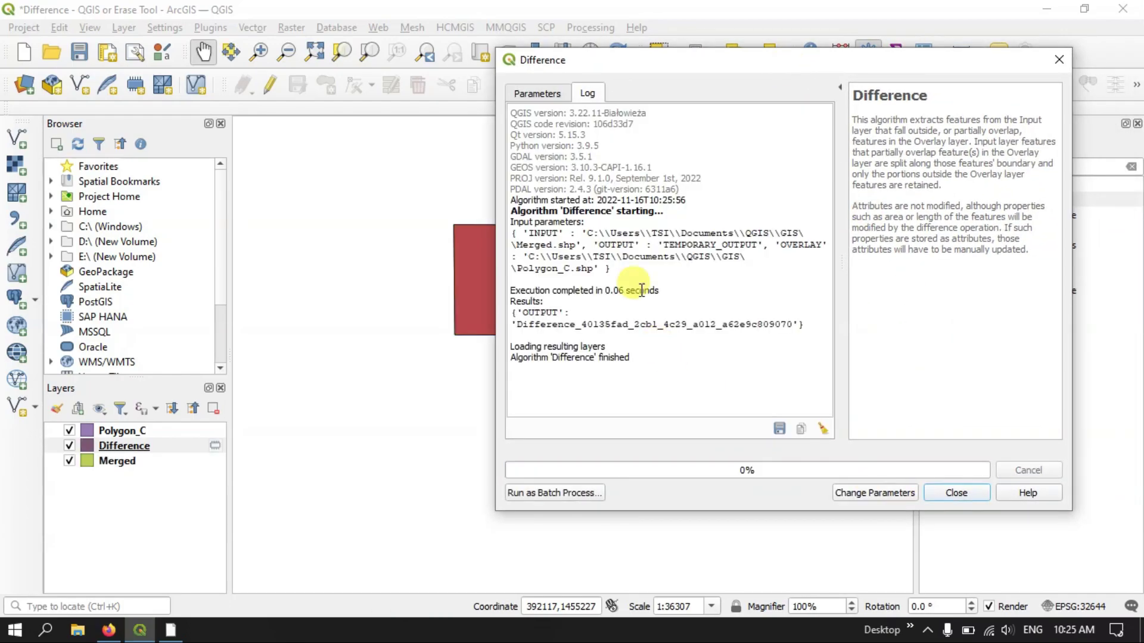
left_click(969, 493)
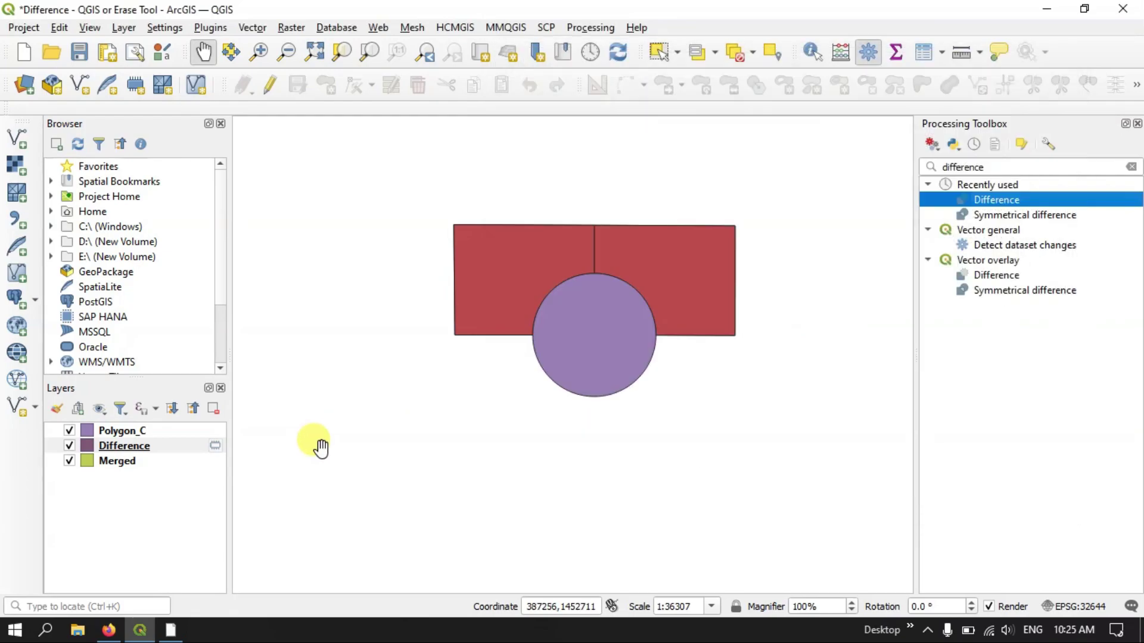
left_click(69, 446)
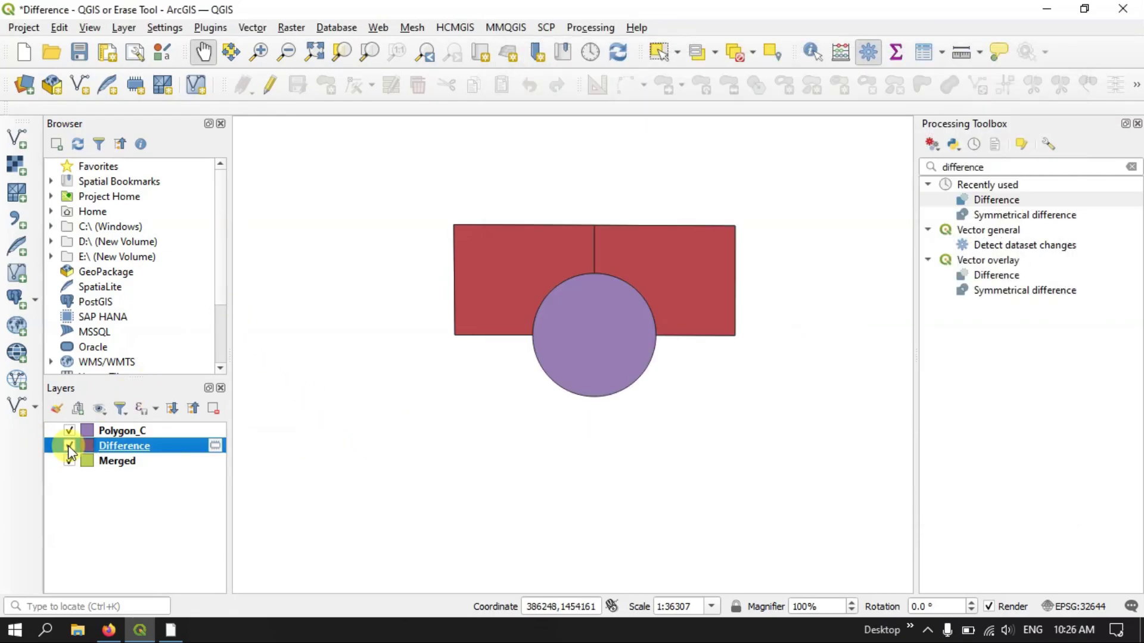
left_click(70, 462)
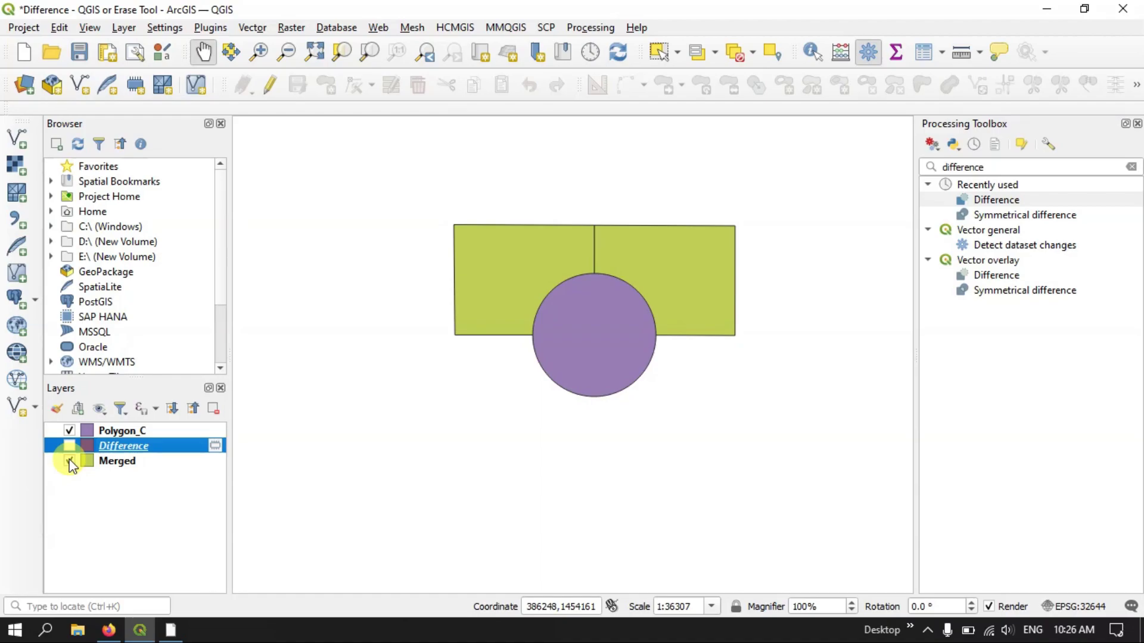
left_click(69, 430)
left_click(69, 445)
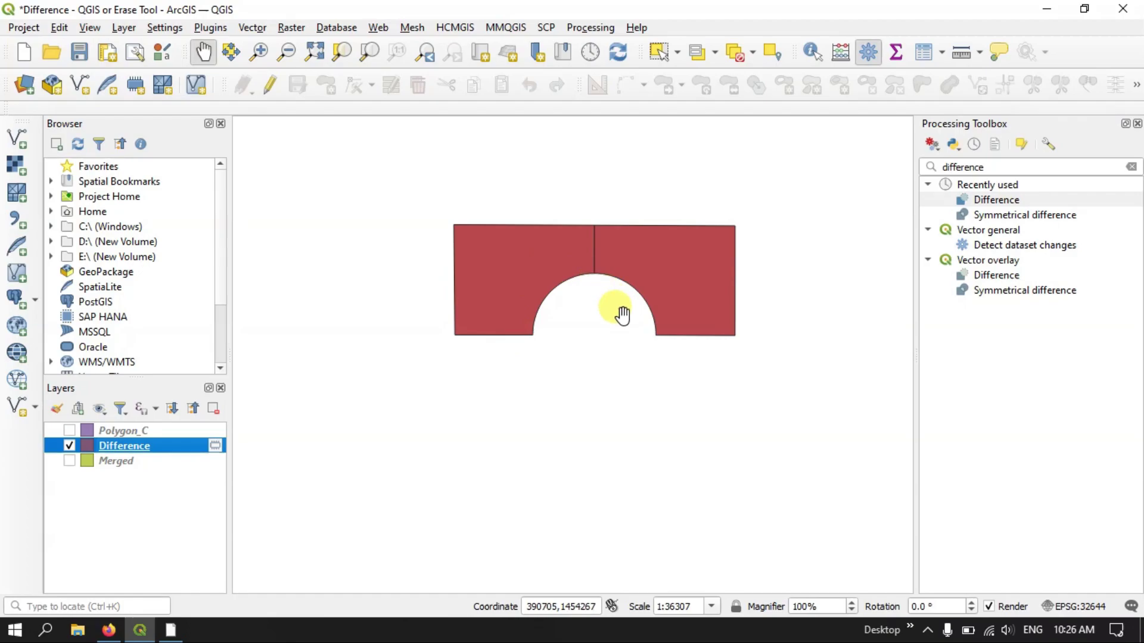
Step: Toggle the Polygon_C circle on and off to compare with the notch, leaving it hidden
left_click(70, 431)
left_click(70, 431)
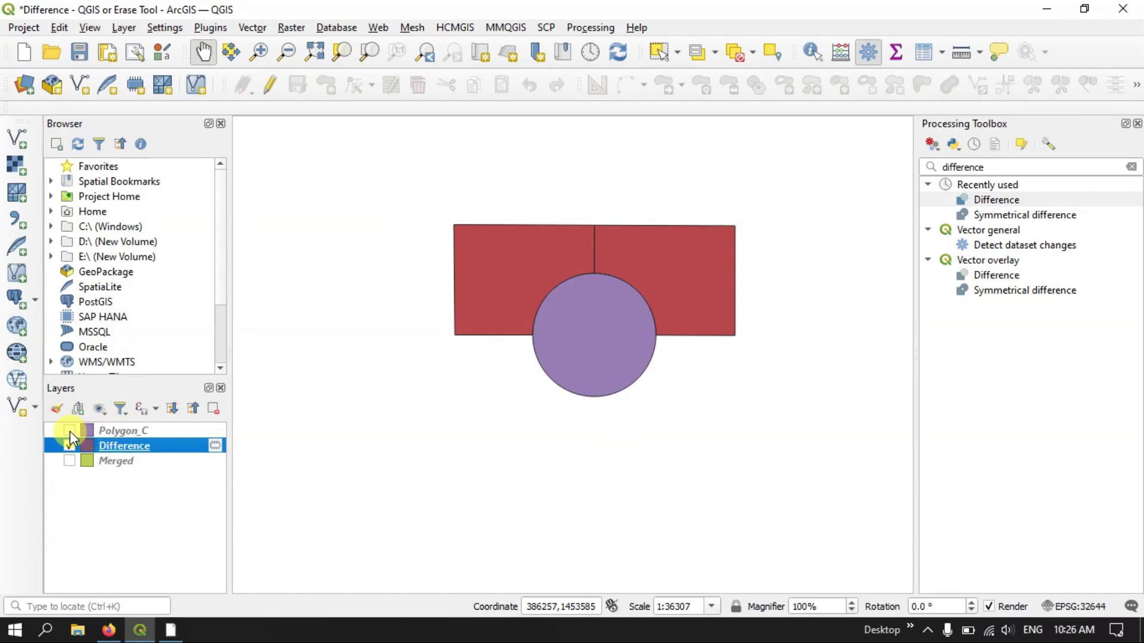
left_click(70, 431)
left_click(70, 431)
left_click(70, 431)
left_click(69, 431)
left_click(70, 432)
left_click(69, 432)
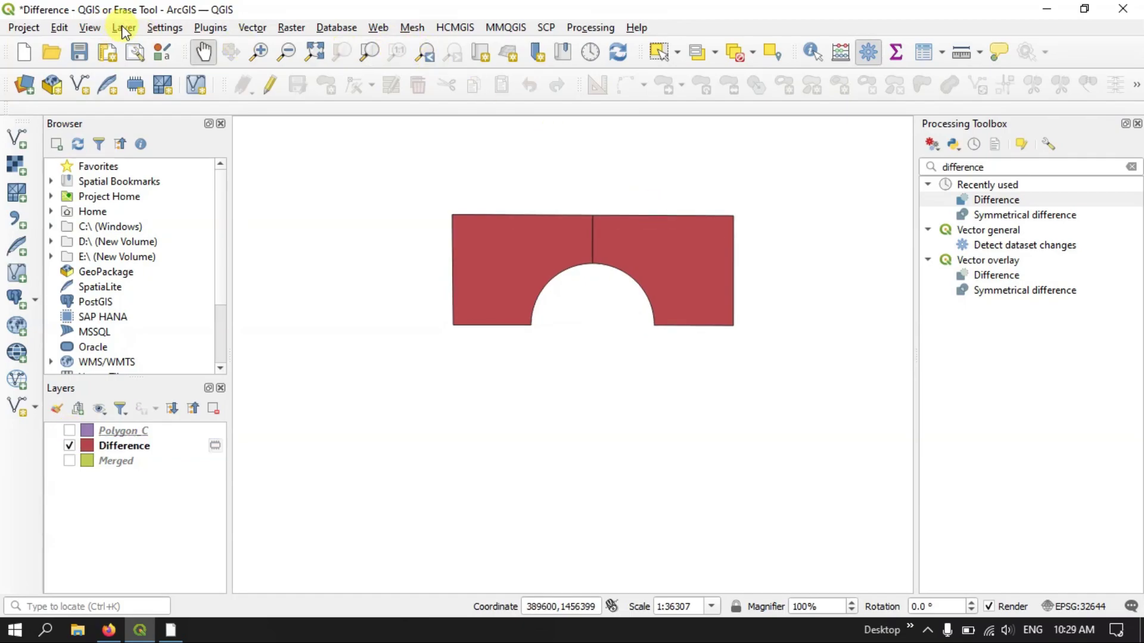
Step: Pick Subbasin.shp from the GIS folder as a vector data source
left_click(124, 28)
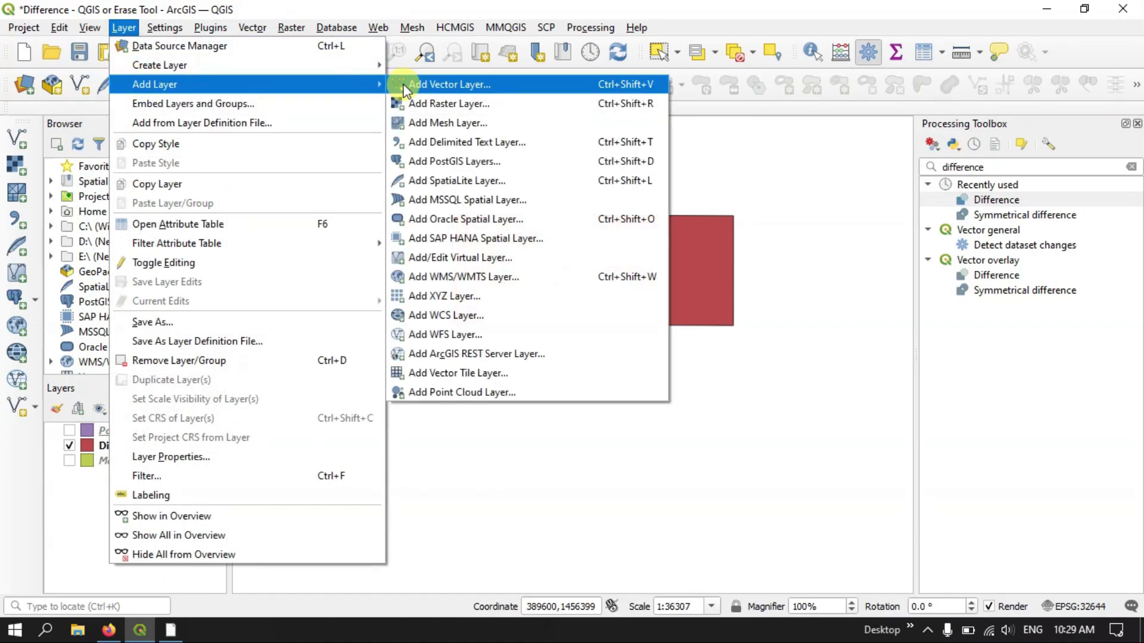
left_click(405, 90)
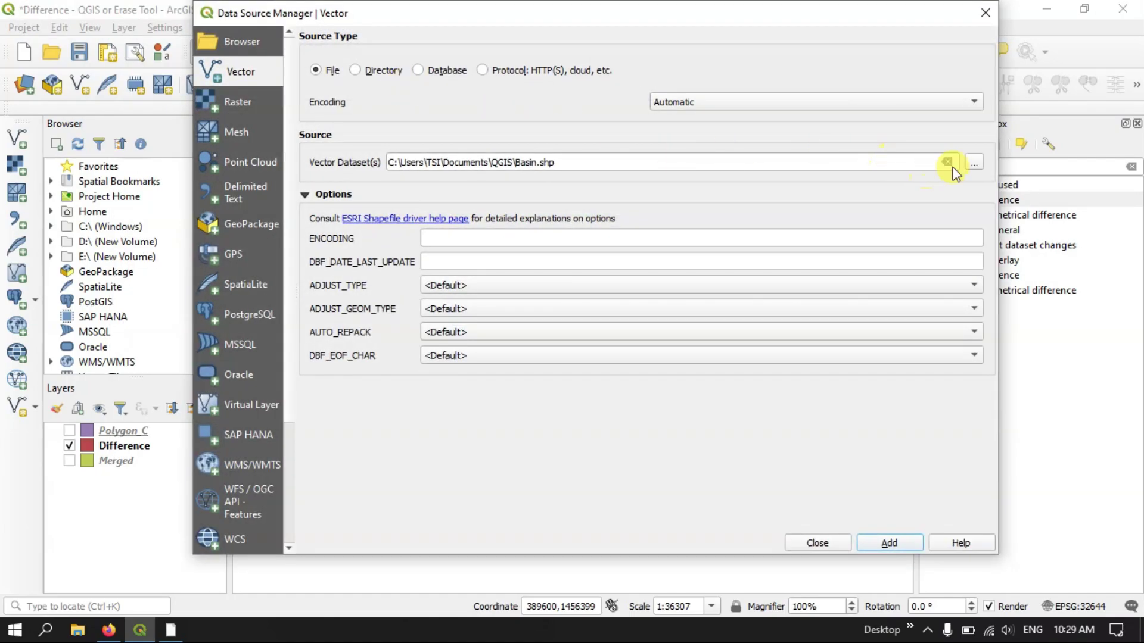
left_click(971, 160)
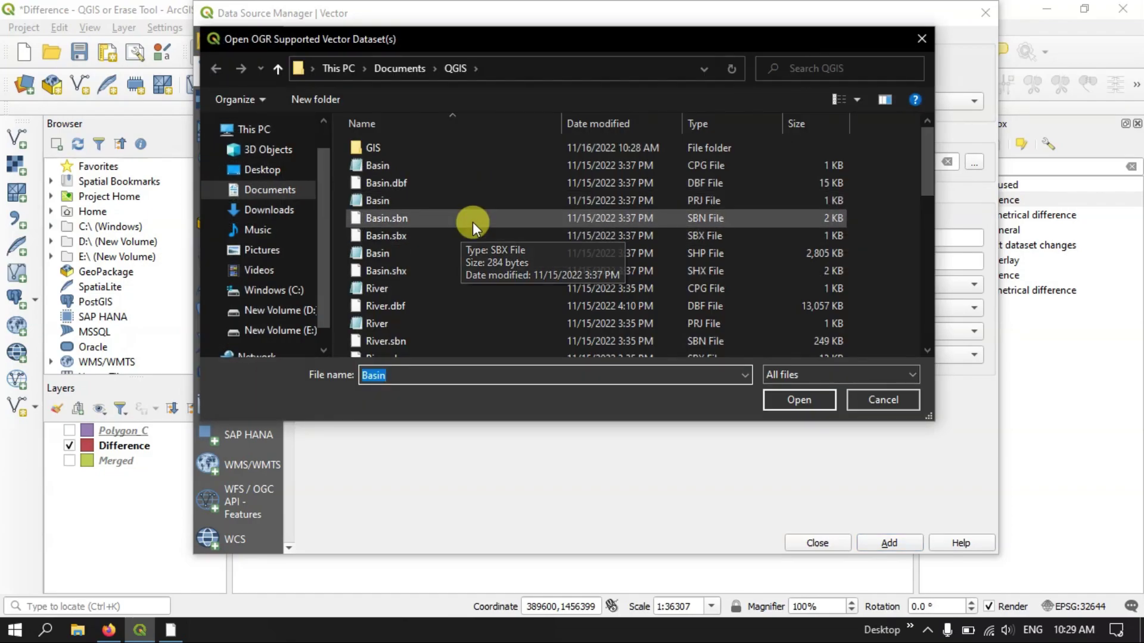
double_click(407, 147)
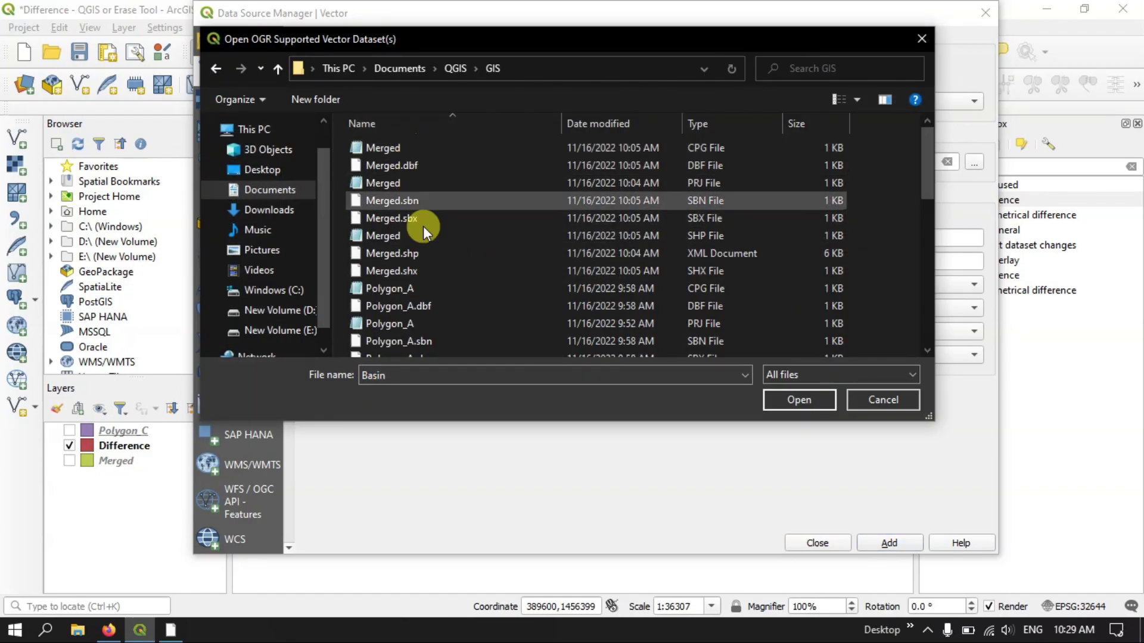
scroll(437, 248, "down", 6)
scroll(437, 248, "down", 3)
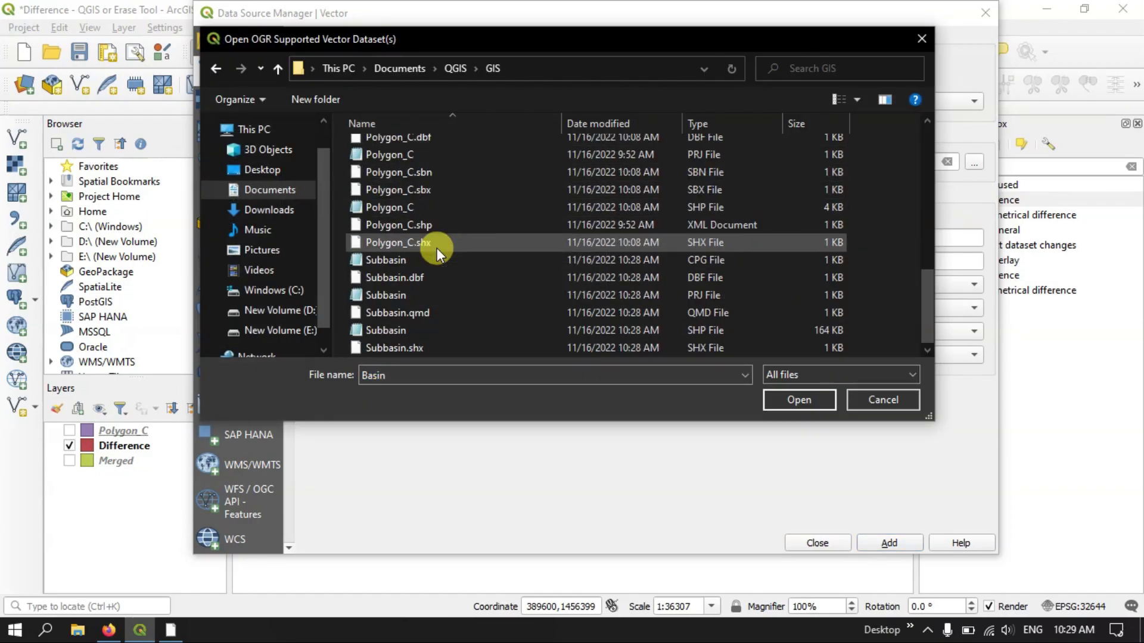
left_click(428, 330)
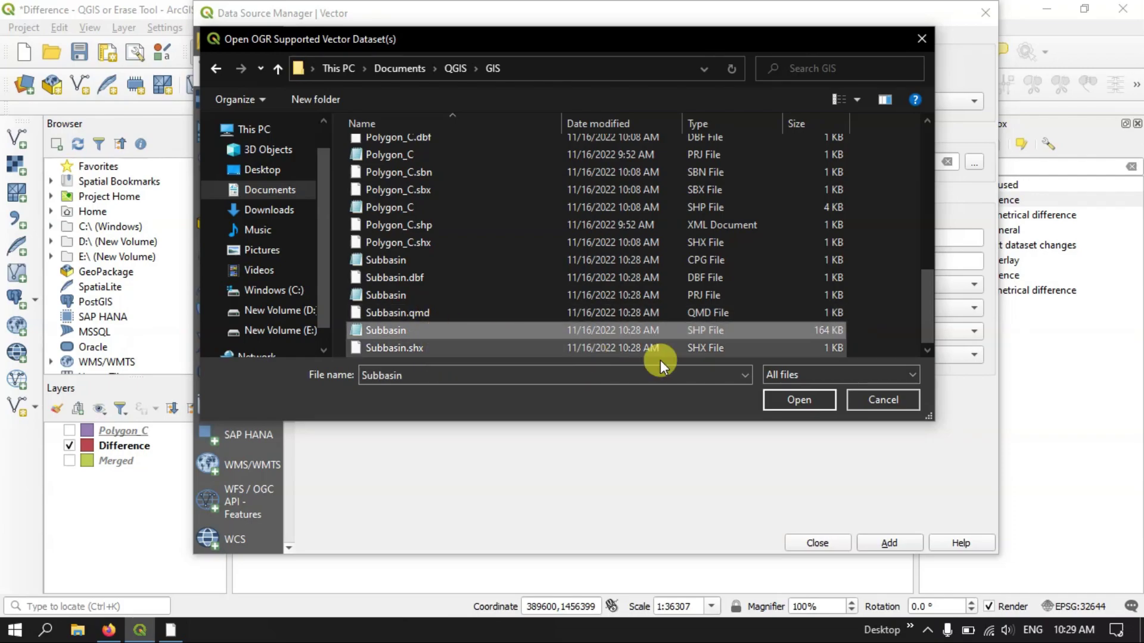
left_click(796, 398)
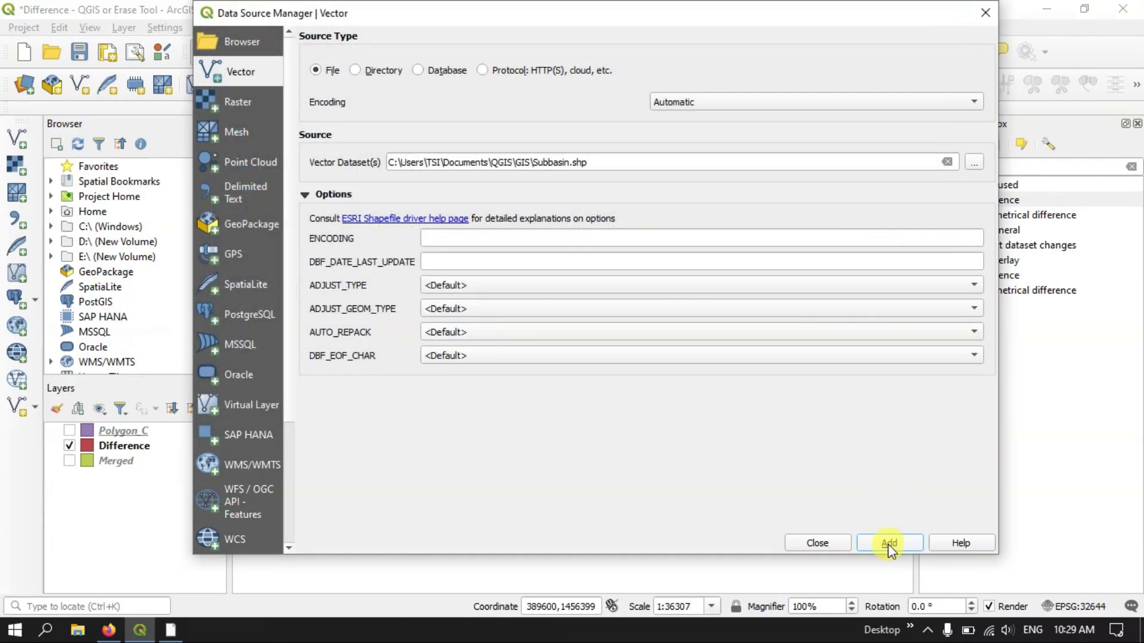
Step: Pick Study_Area.shp from the parent QGIS folder and add it as a layer
left_click(973, 162)
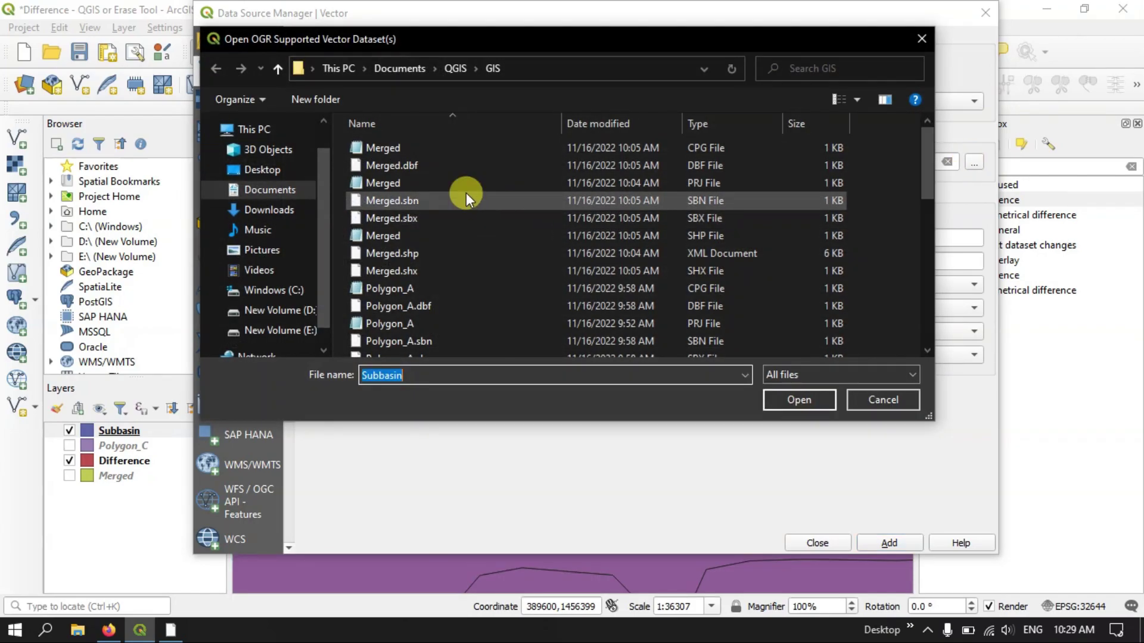
left_click(279, 67)
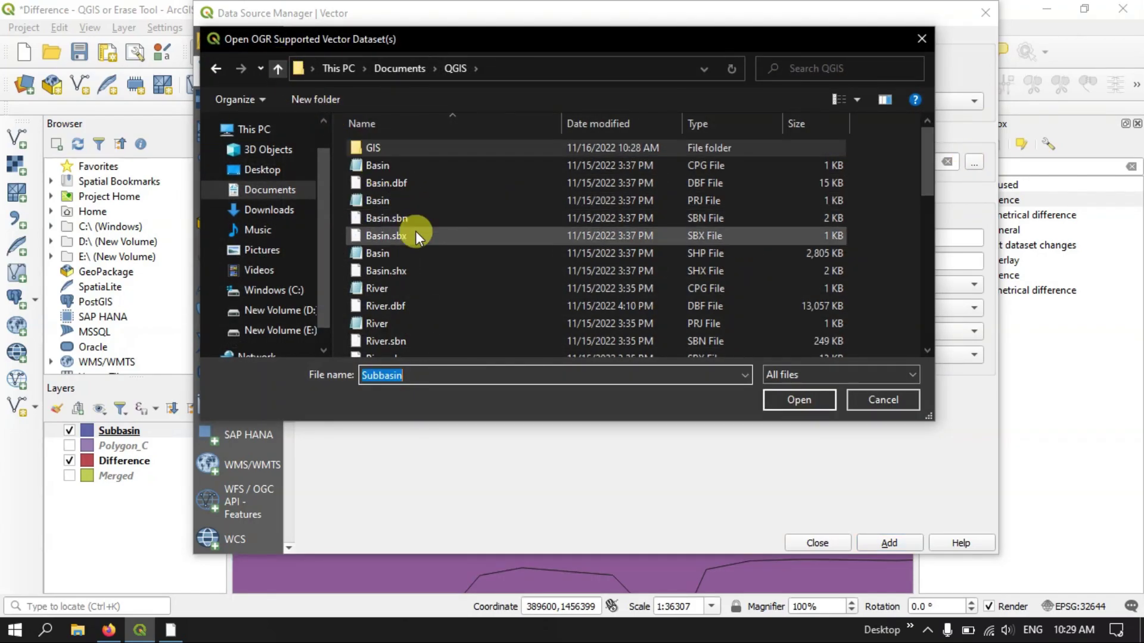
scroll(416, 231, "down", 3)
scroll(415, 231, "down", 6)
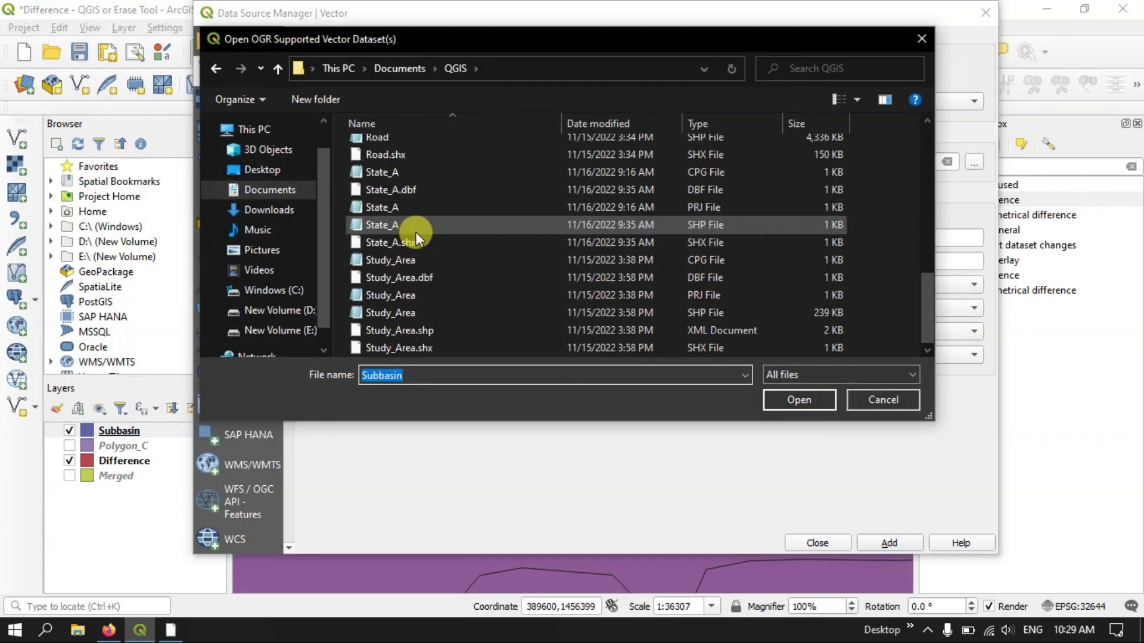
left_click(416, 317)
left_click(799, 399)
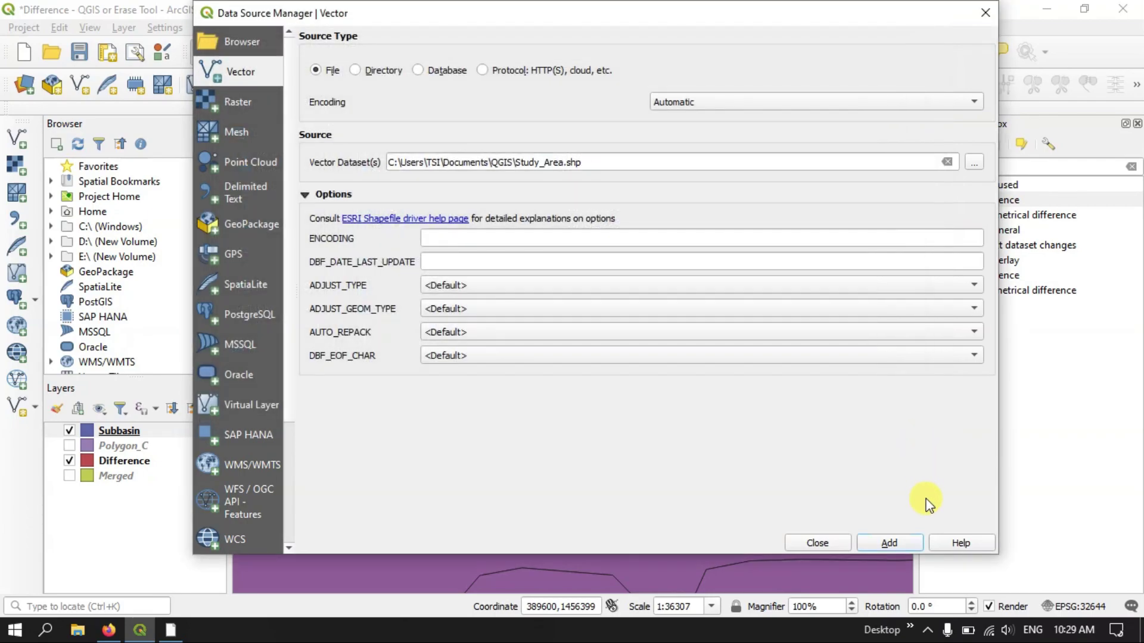
left_click(888, 542)
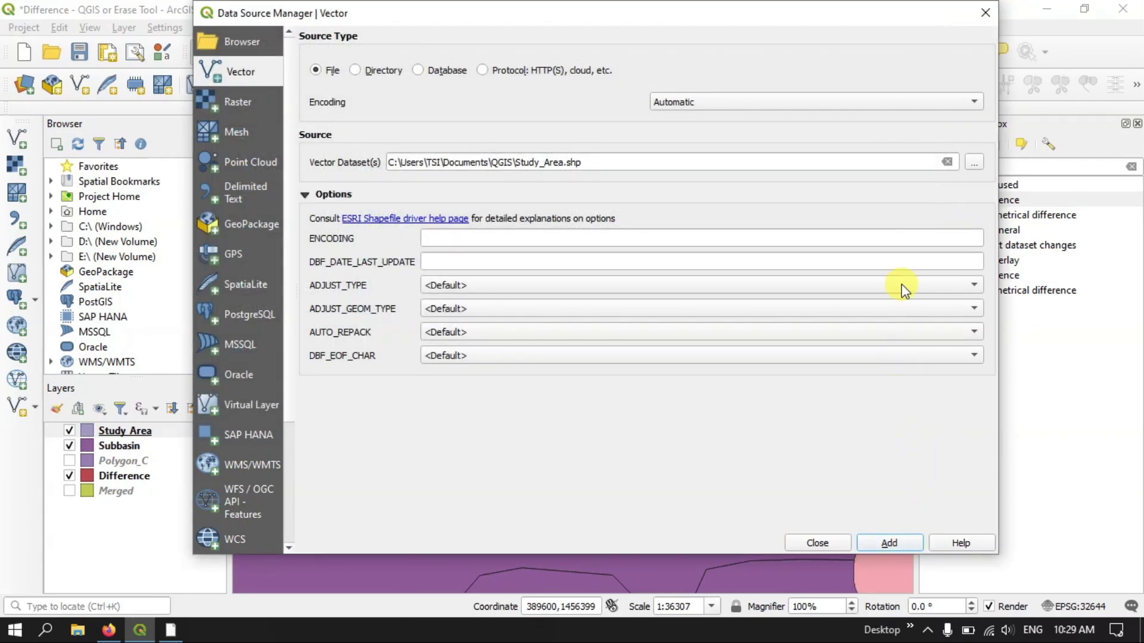
left_click(991, 19)
Step: Hide the earlier Difference layer, then toggle Study Area off and on over the Subbasin polygons
scroll(484, 193, "down", 2)
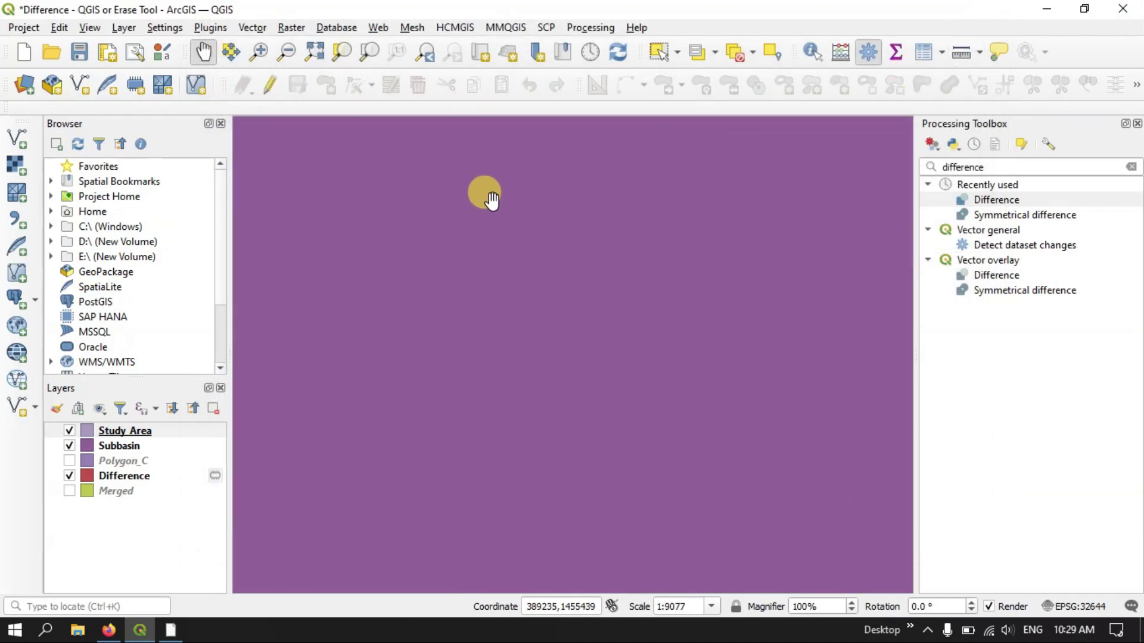
scroll(484, 193, "down", 4)
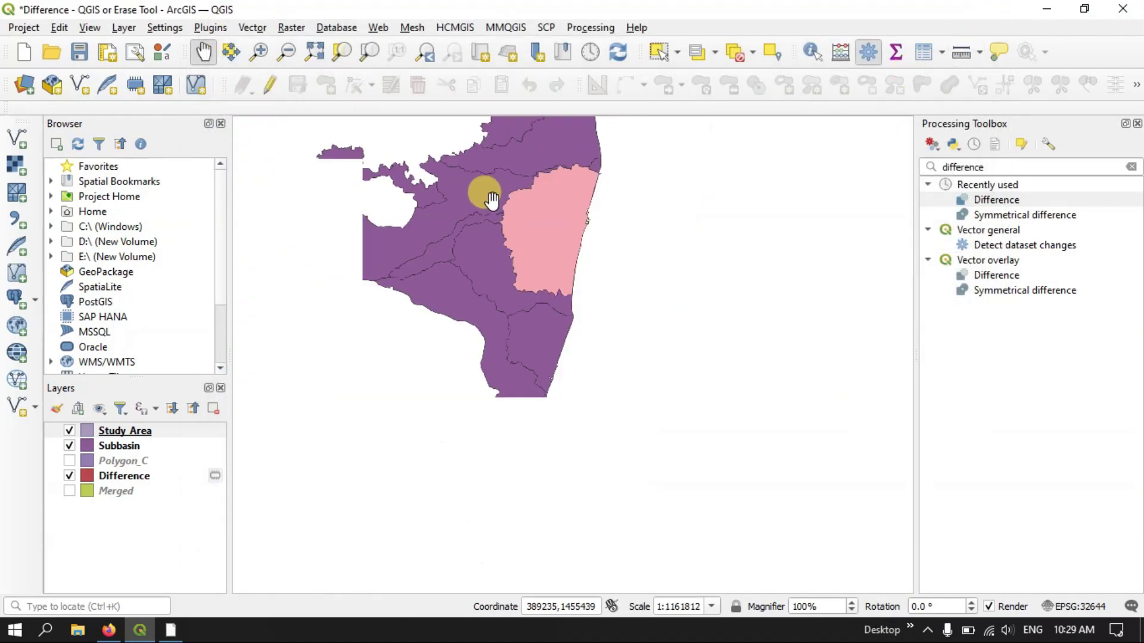
scroll(503, 232, "up", 2)
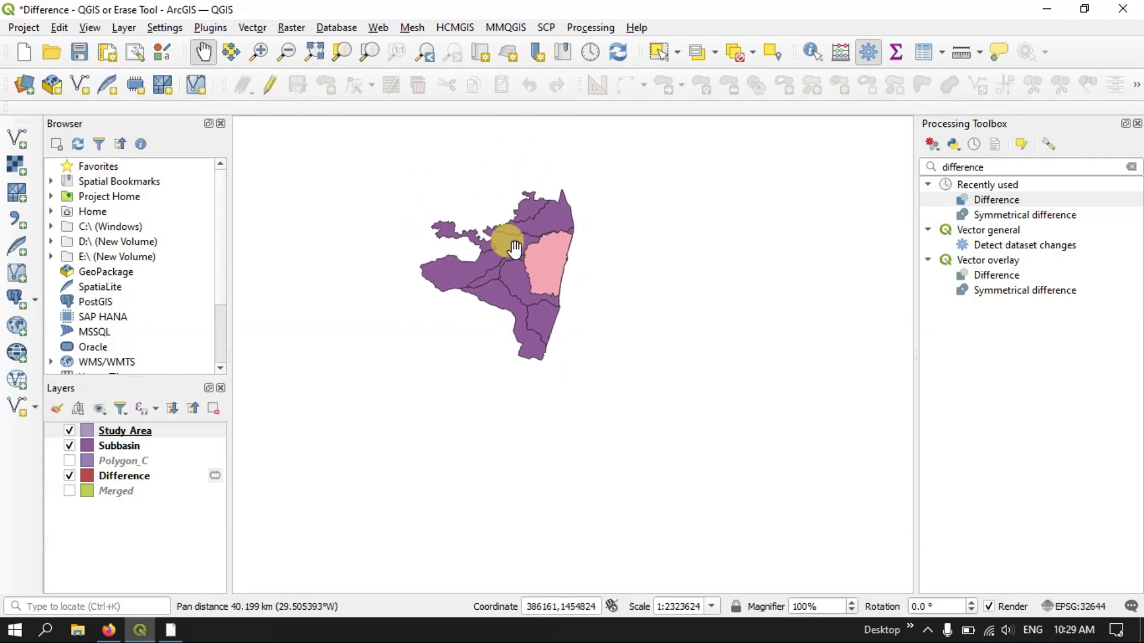
scroll(504, 232, "down", 1)
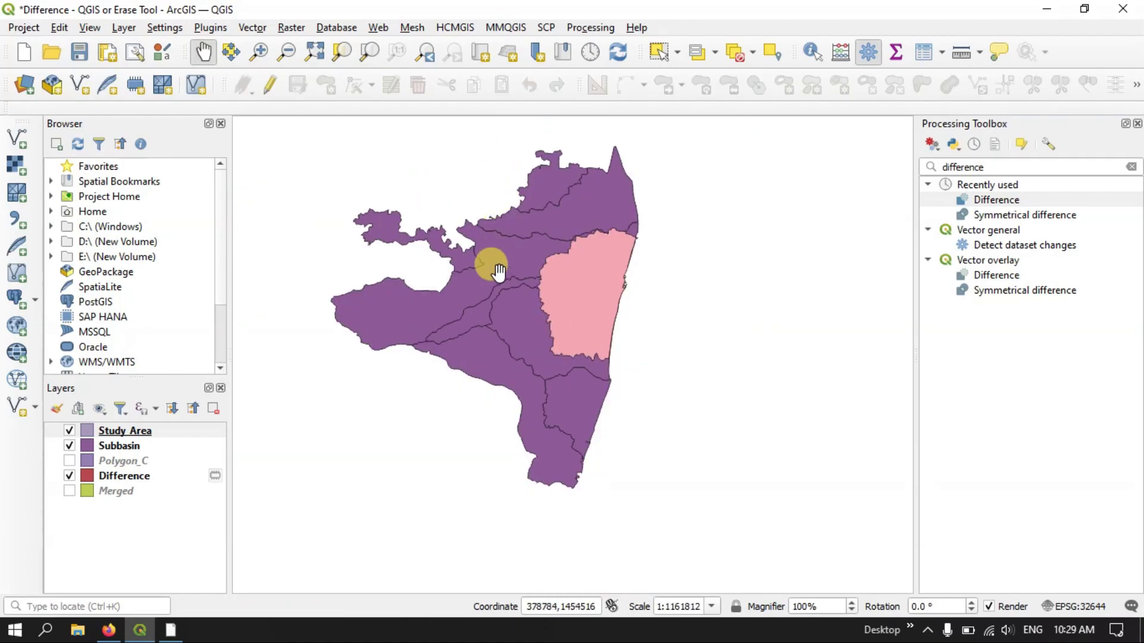
left_click(71, 475)
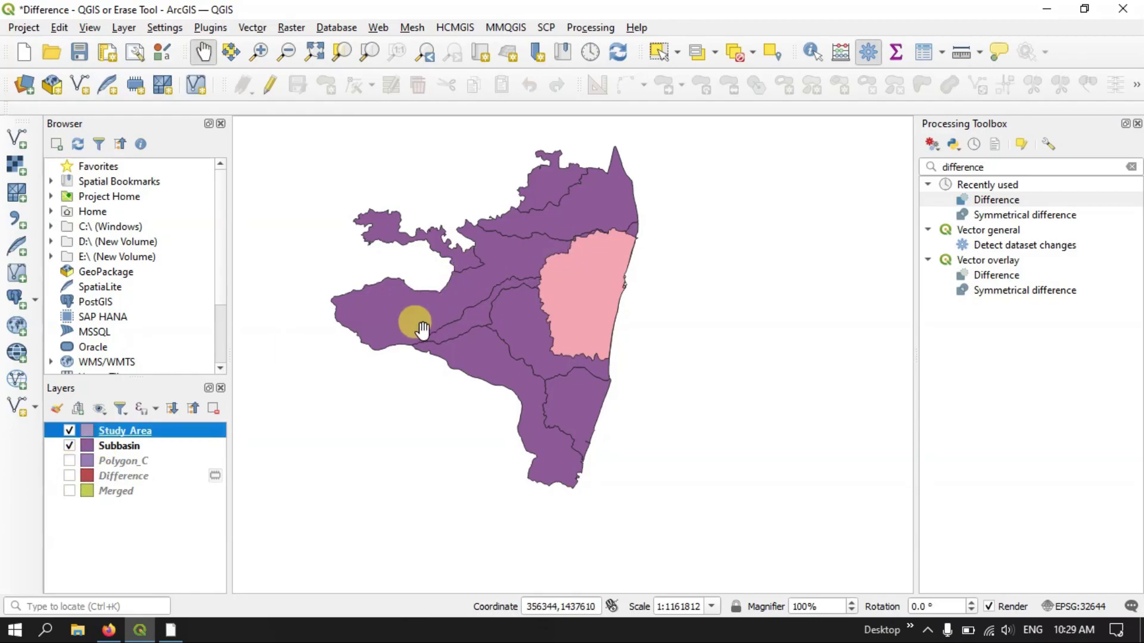
left_click(70, 429)
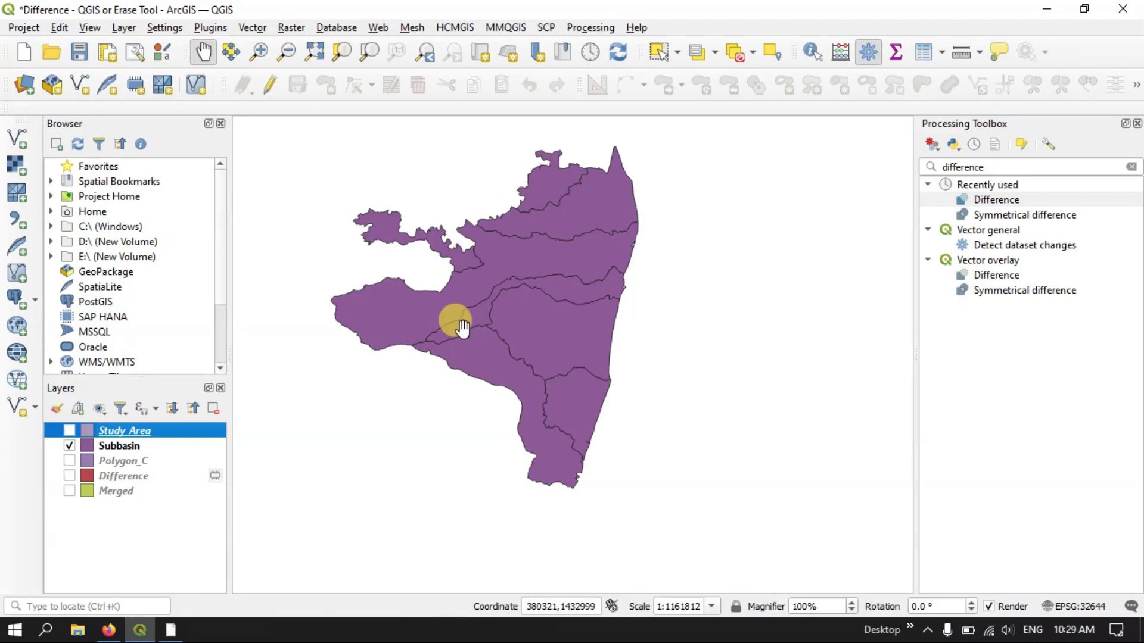
left_click(70, 430)
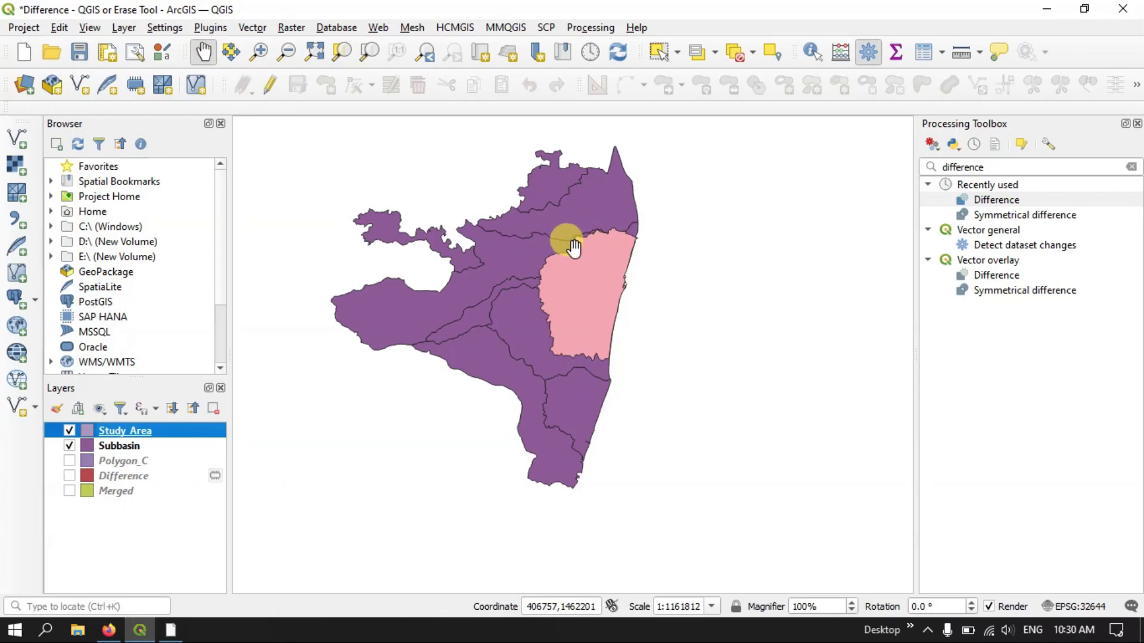
scroll(565, 221, "up", 1)
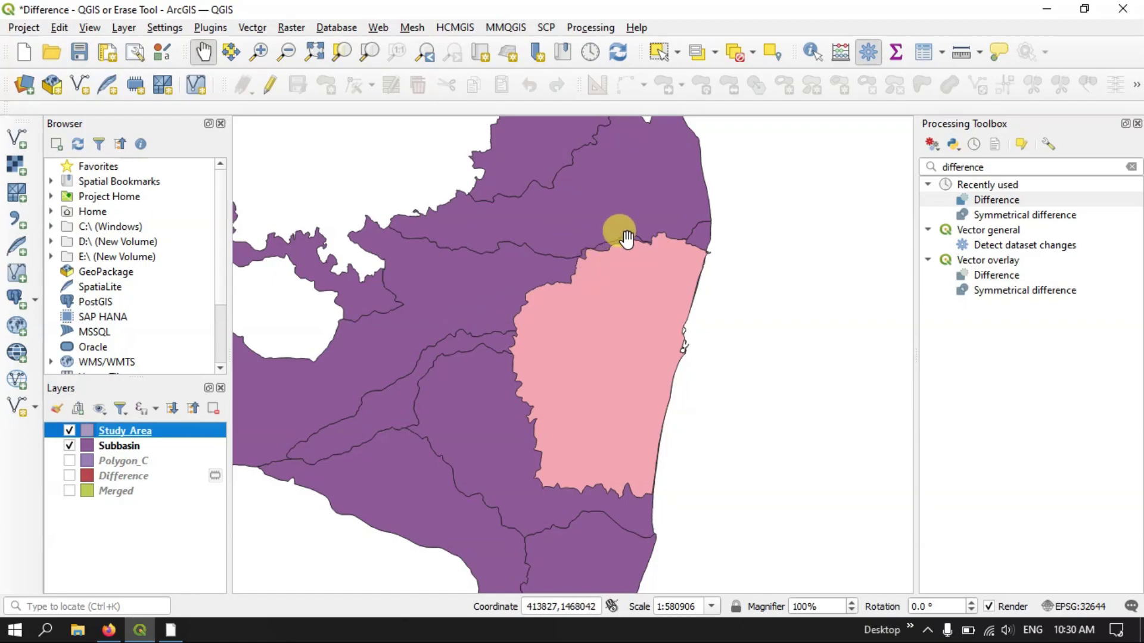
scroll(626, 238, "down", 1)
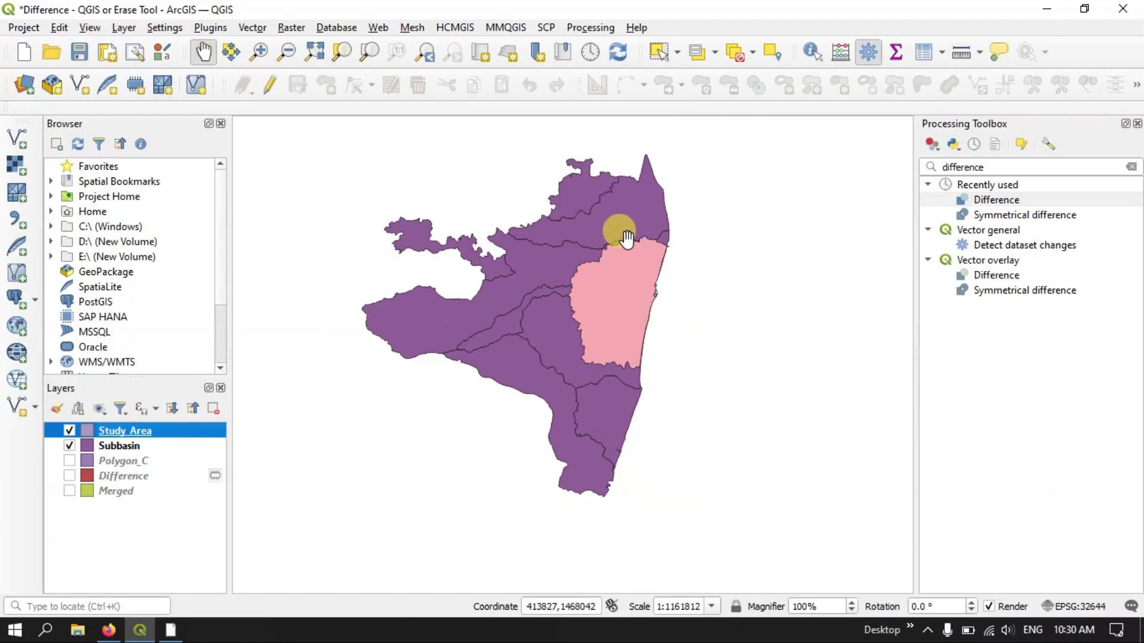
Step: Run Difference with Subbasin as the input layer and Study_Area as the overlay layer
double_click(988, 202)
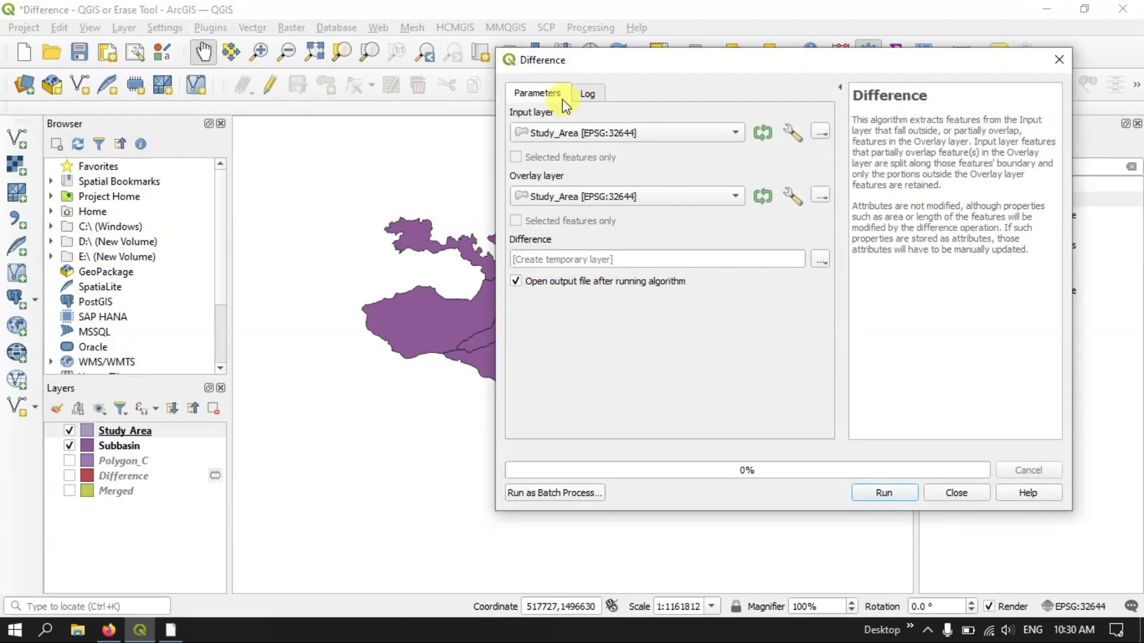
left_click_drag(638, 62, 736, 97)
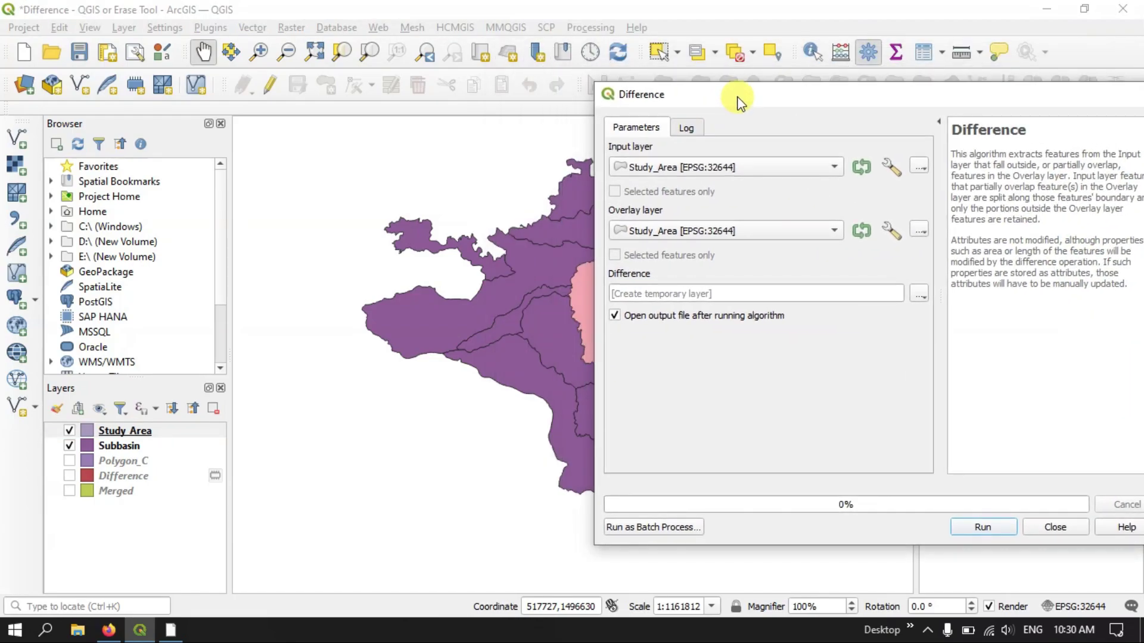
left_click(724, 173)
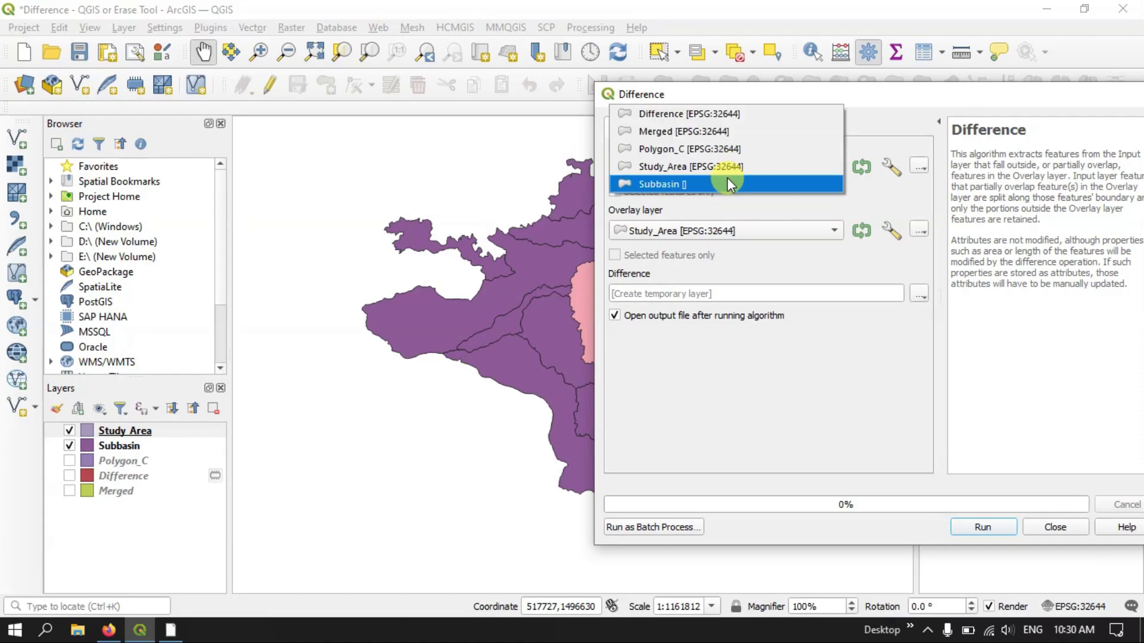
left_click(727, 183)
left_click_drag(767, 94, 848, 75)
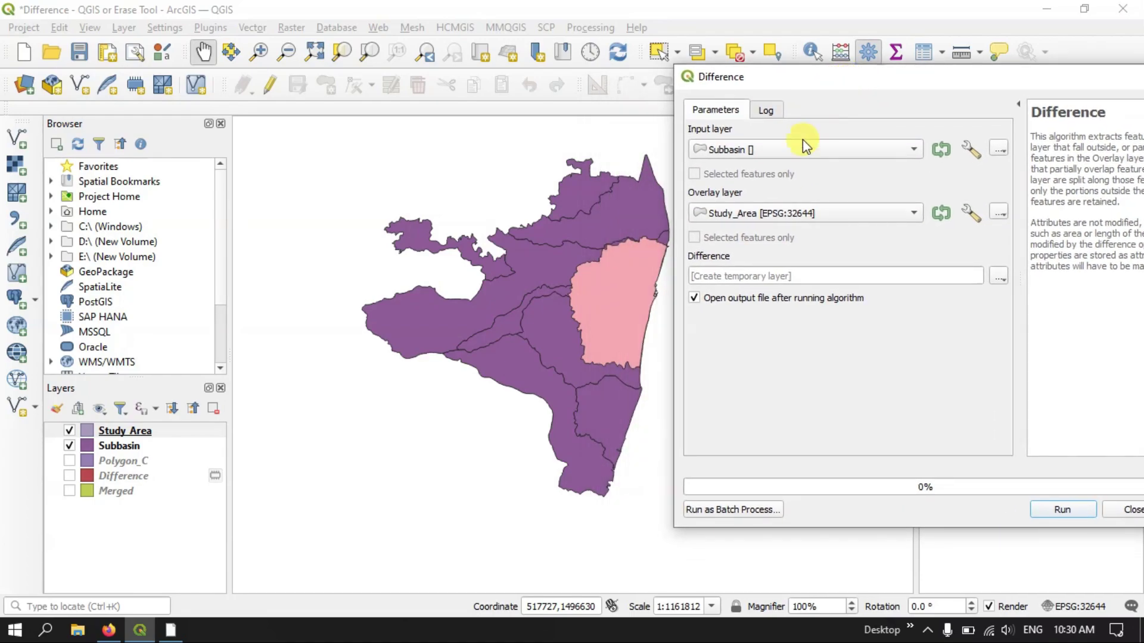
left_click(756, 216)
left_click(756, 216)
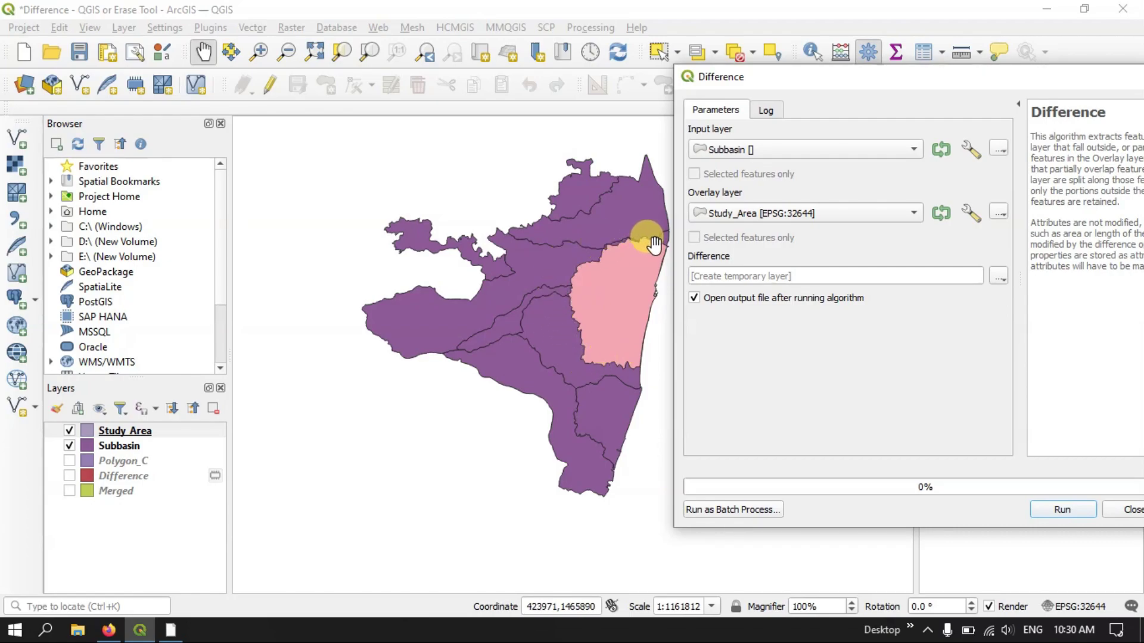
left_click_drag(798, 86, 683, 53)
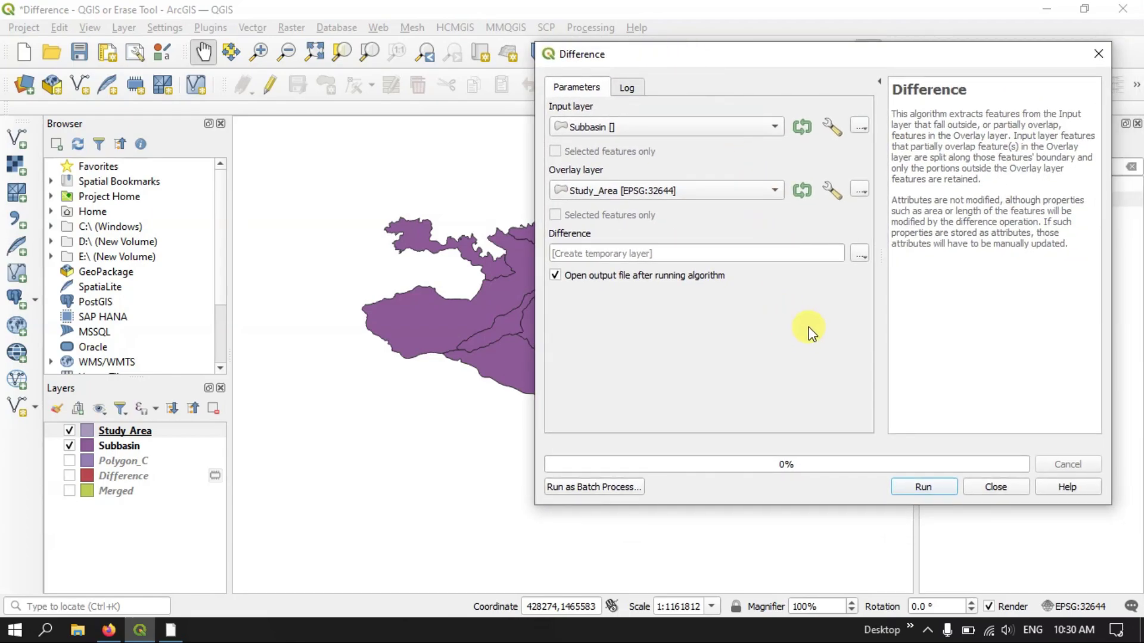
left_click(931, 485)
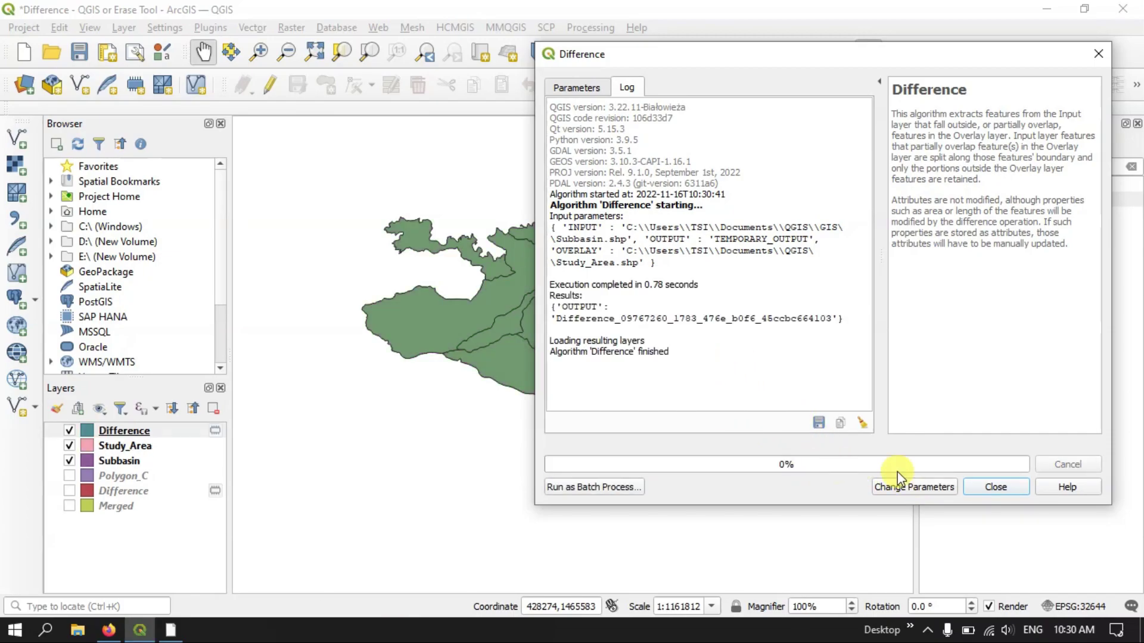
Step: Close the tool and hide Subbasin and Study_Area, leaving only the green Difference layer
left_click(979, 485)
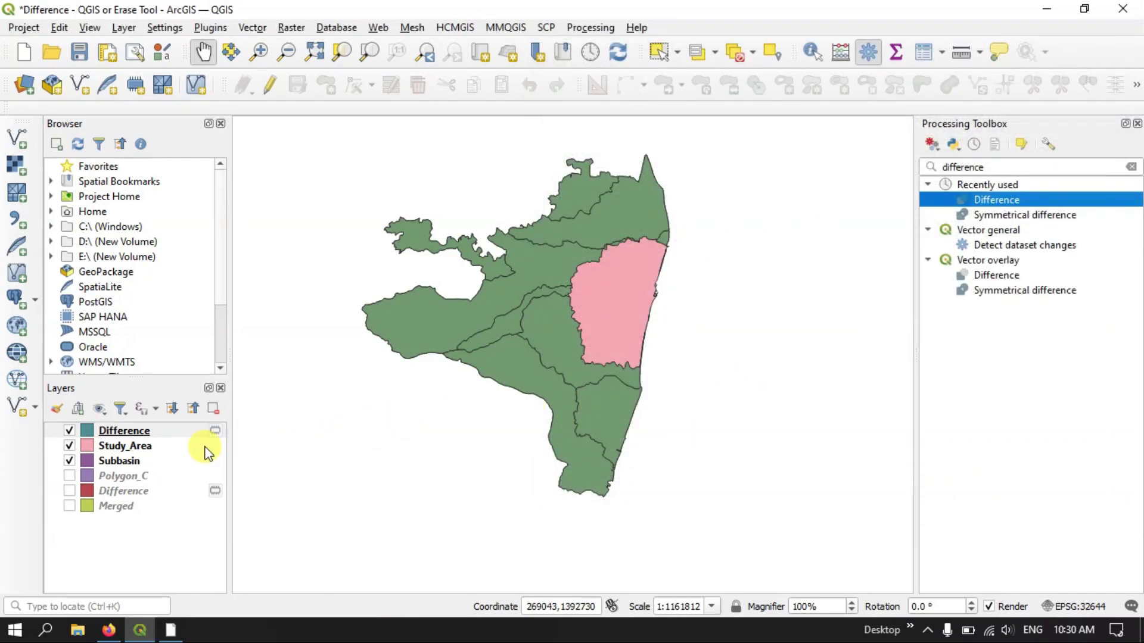
left_click(70, 461)
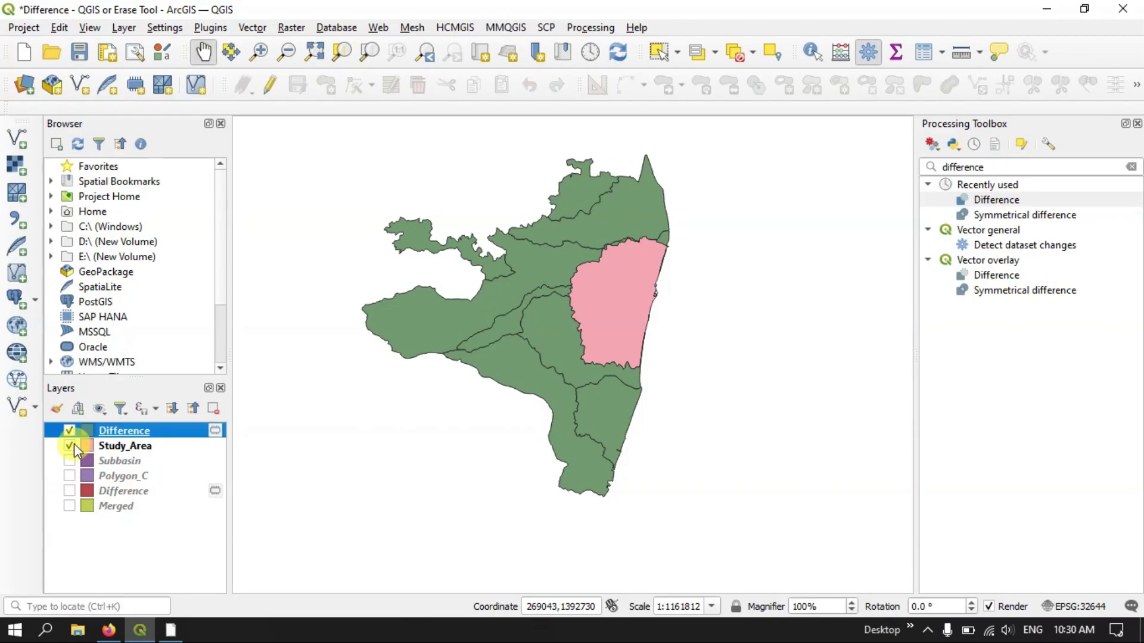
left_click(70, 446)
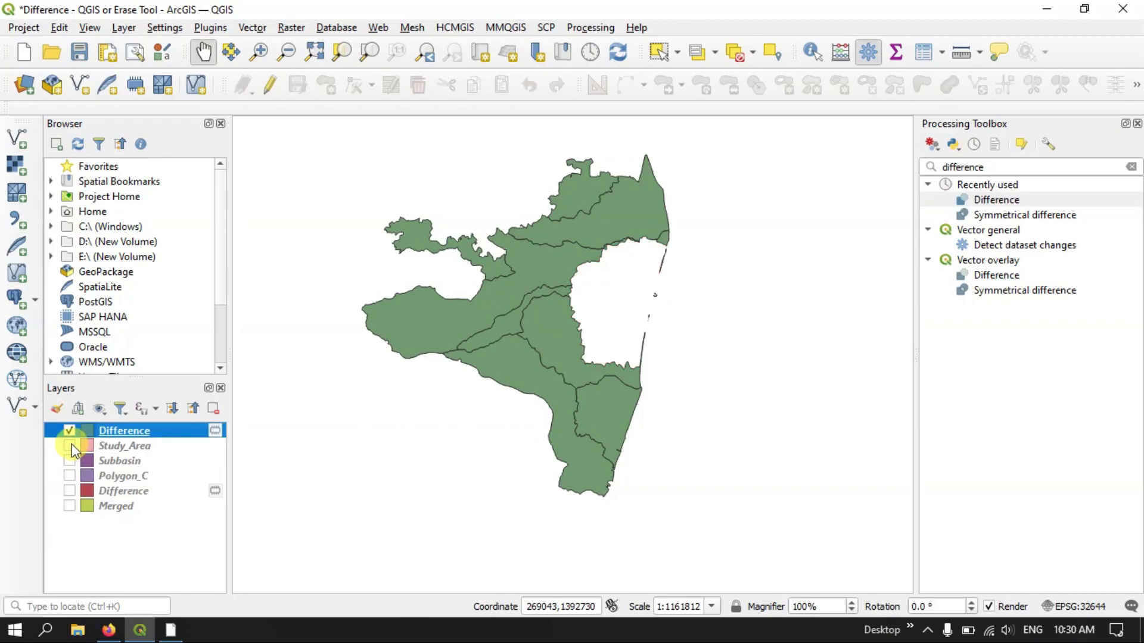
scroll(640, 242, "up", 1)
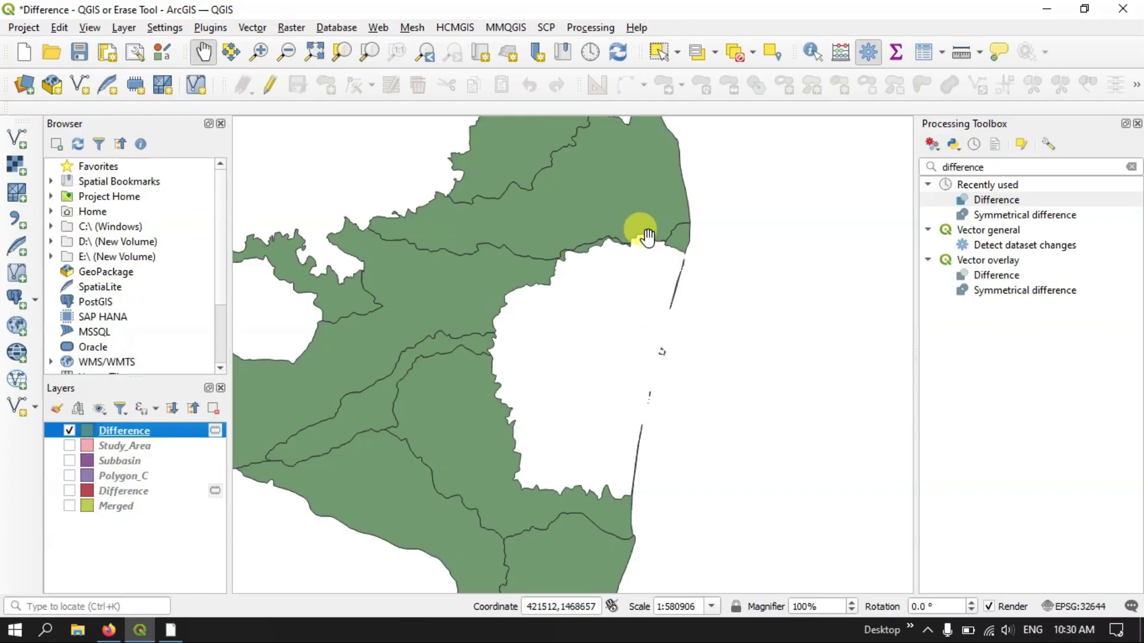
scroll(603, 283, "down", 1)
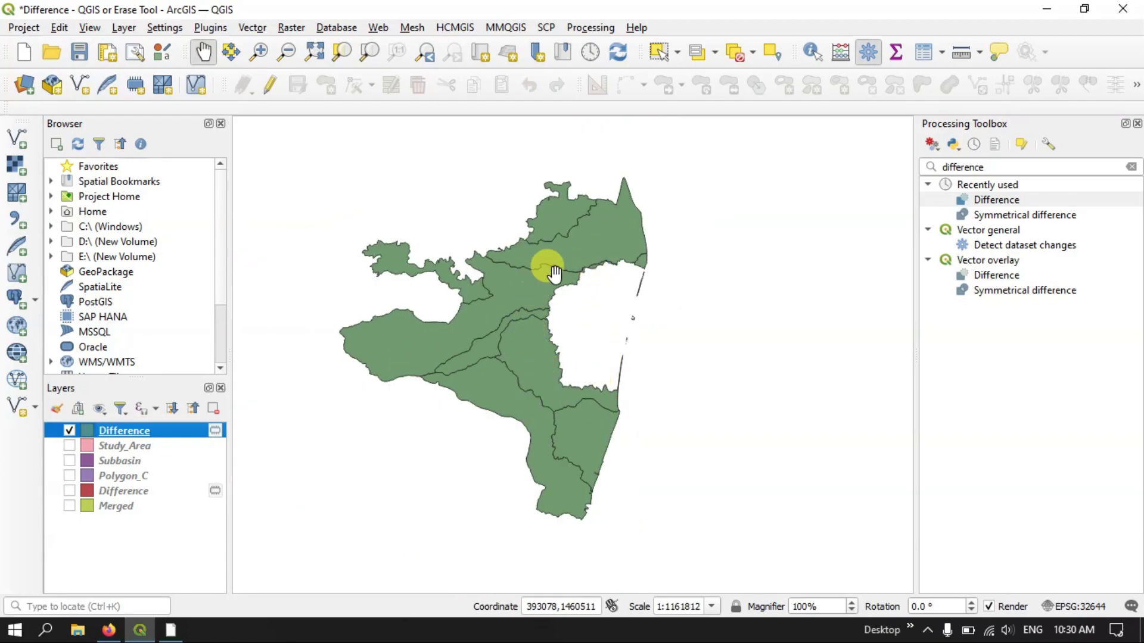
scroll(551, 277, "up", 2)
scroll(554, 283, "down", 2)
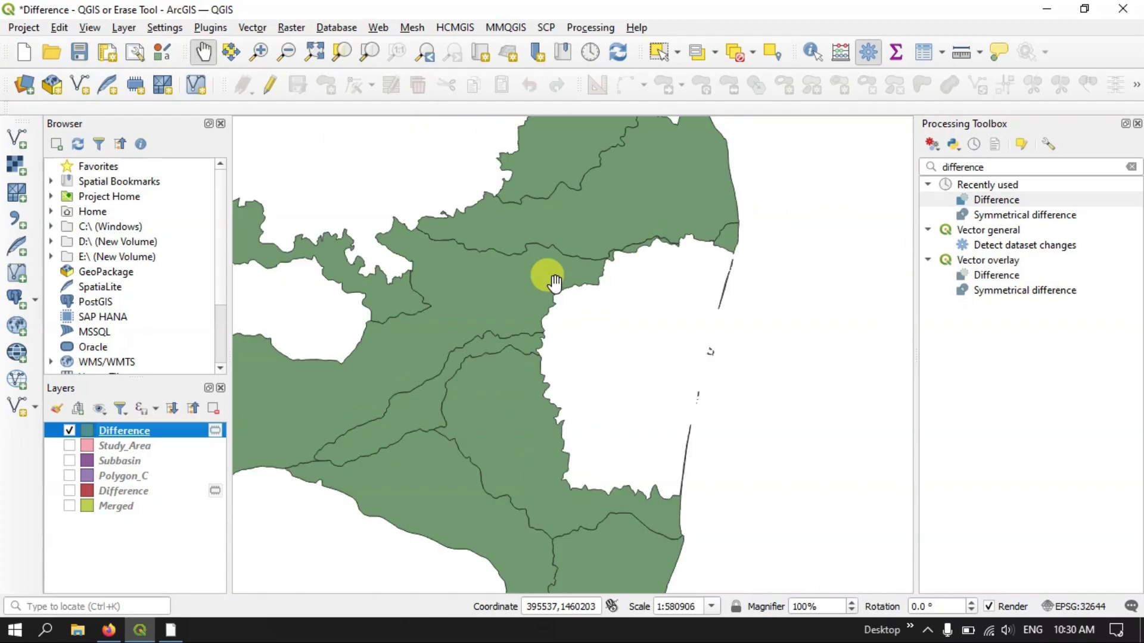